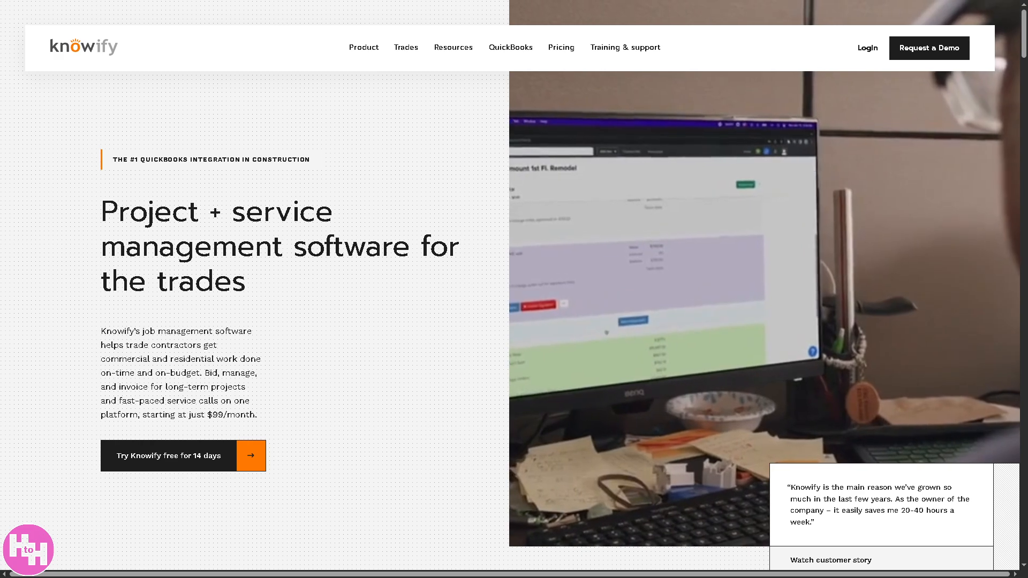
# Step: Go from the Knowify homepage to its login page and open the sign-up form
pyautogui.scroll(-10, 514, 289)
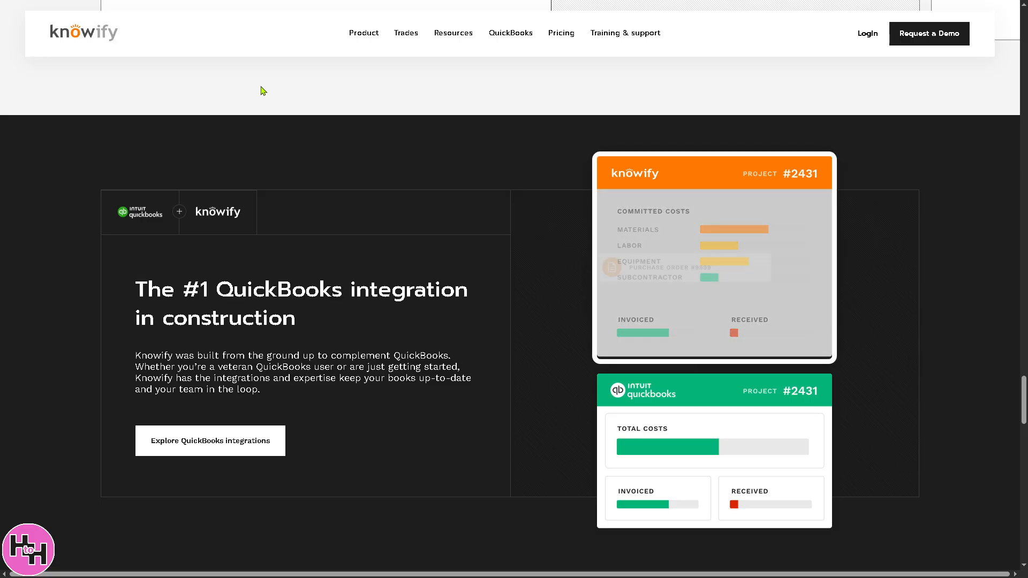
pyautogui.press('F11')
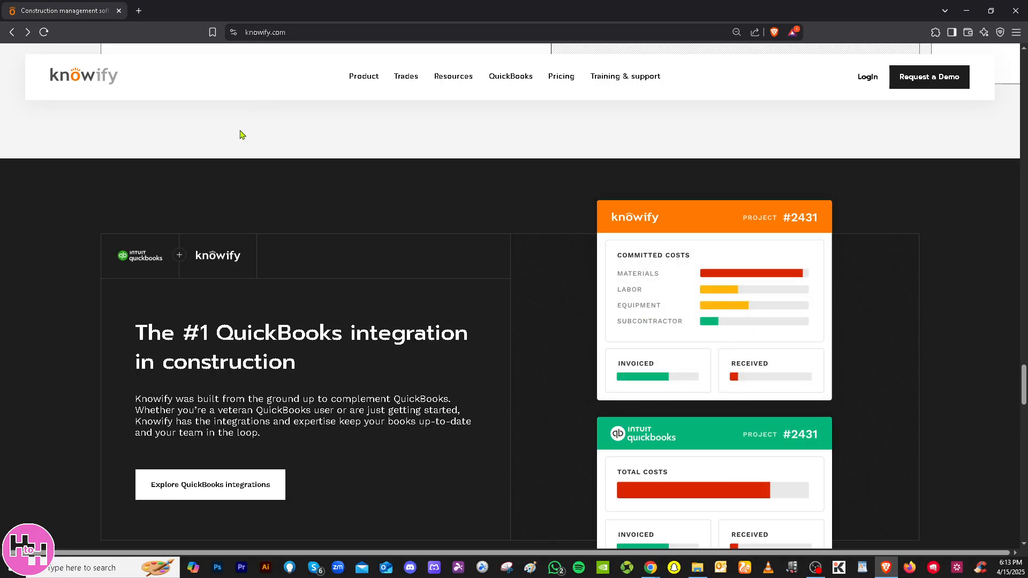
pyautogui.press('F11')
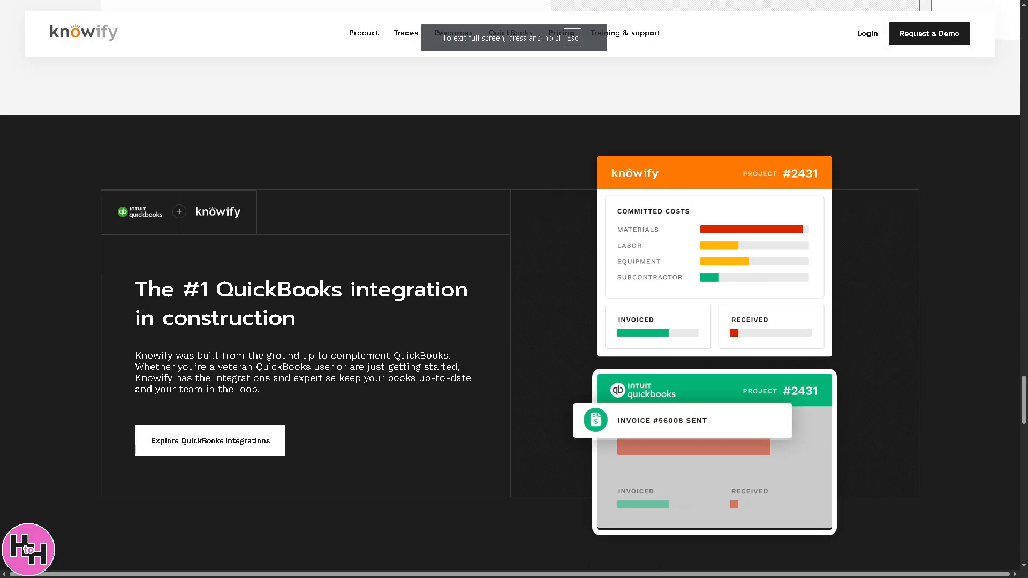
pyautogui.click(867, 34)
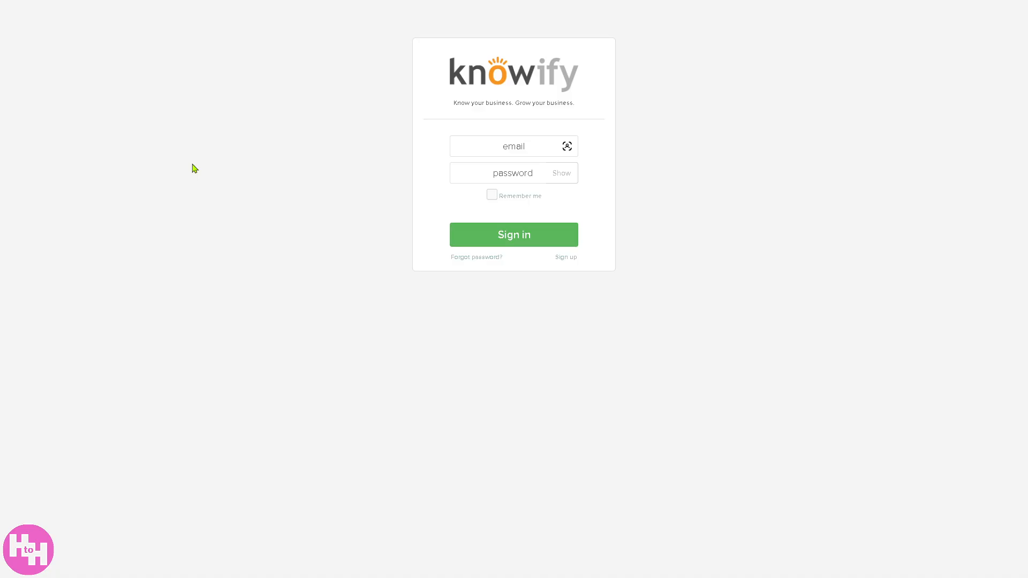
pyautogui.click(566, 260)
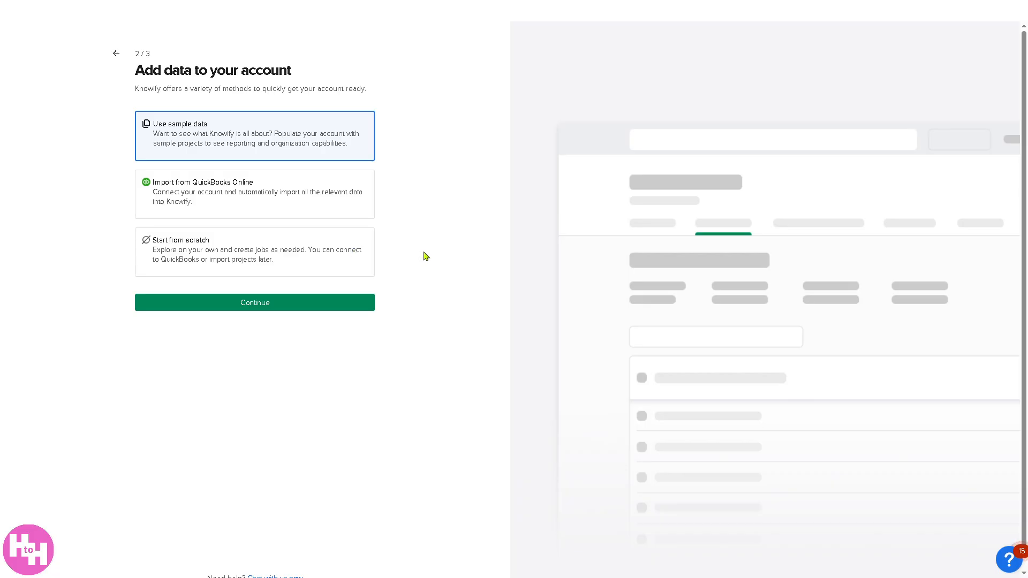
# Step: Set up the account with sample data for both work types, service calls and projects under $10K, and enter the home page
pyautogui.click(284, 310)
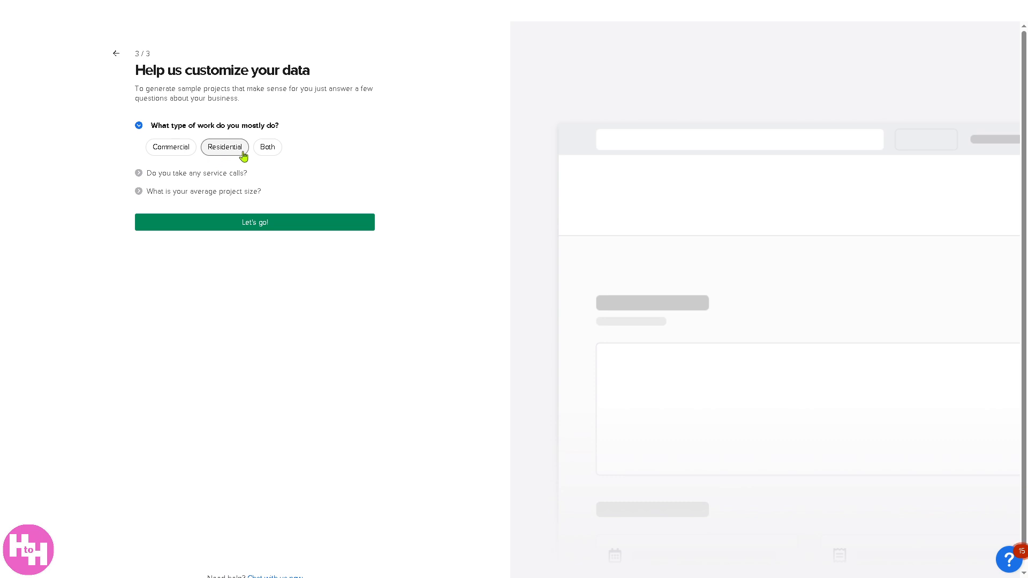
pyautogui.click(268, 146)
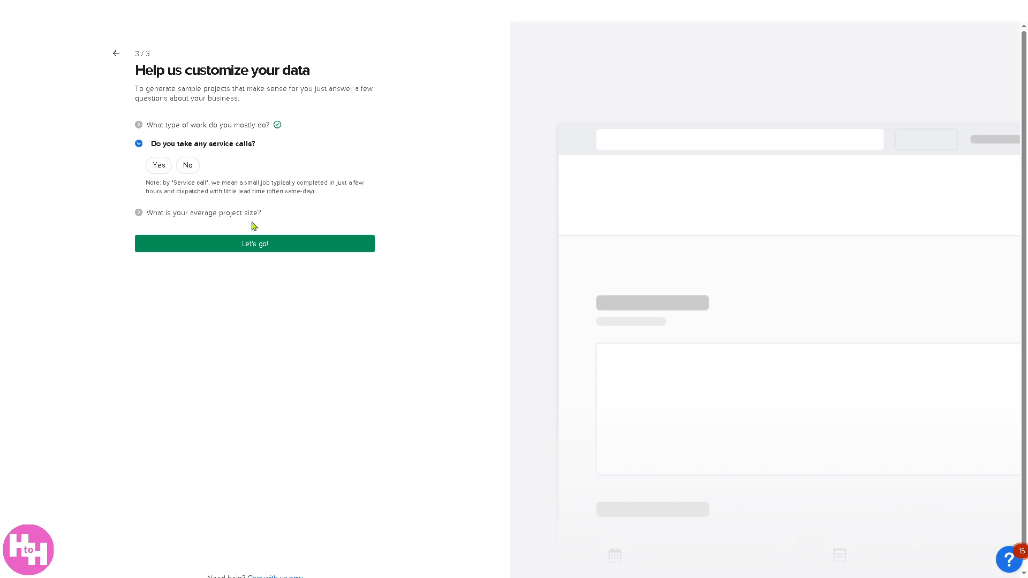
pyautogui.click(159, 165)
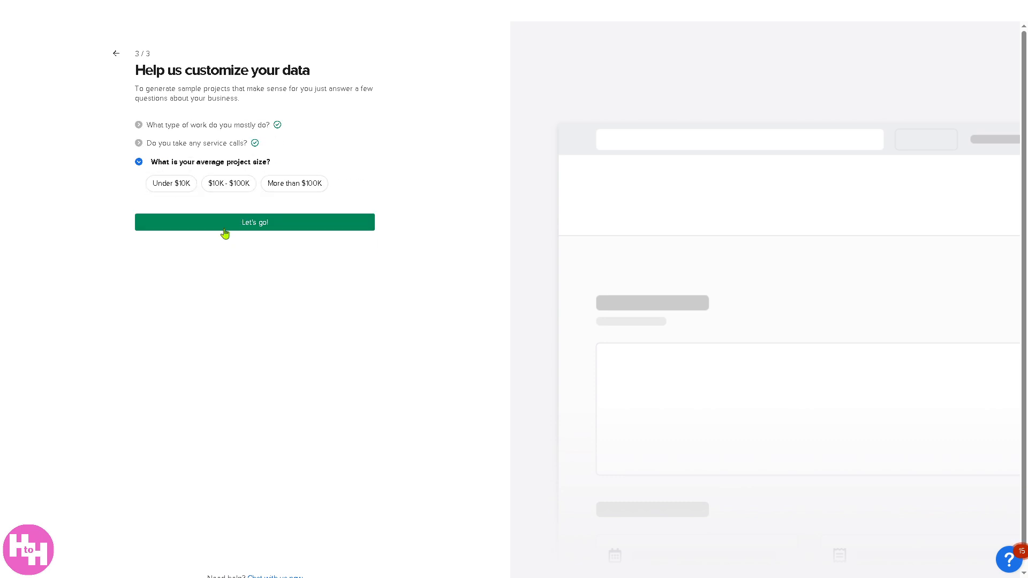
pyautogui.click(181, 187)
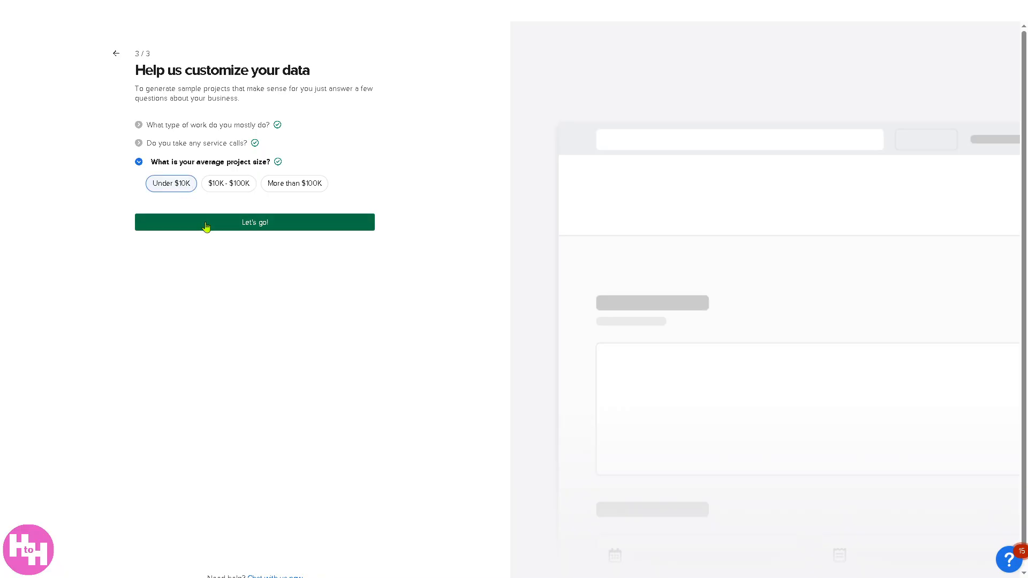
pyautogui.click(206, 226)
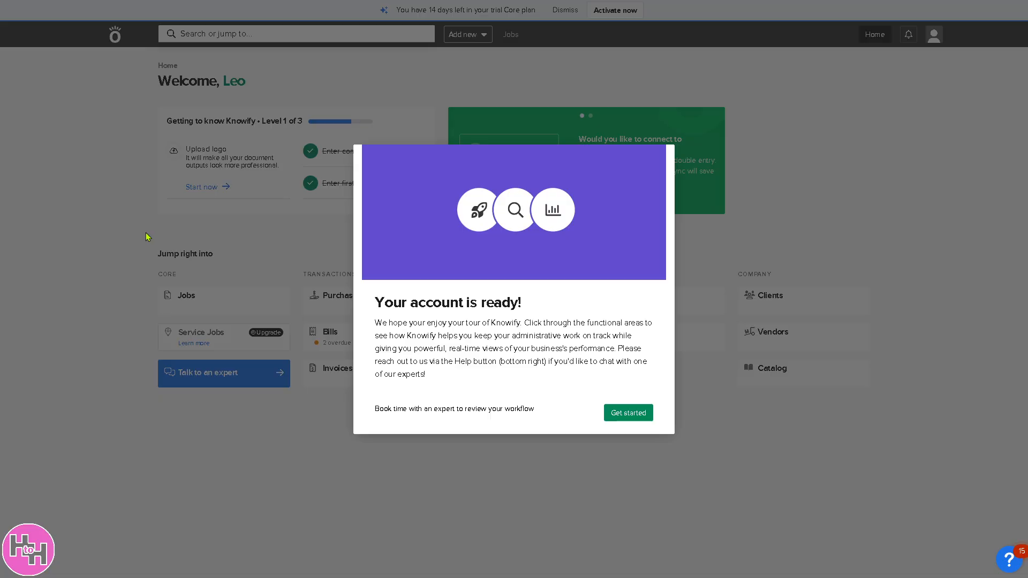
pyautogui.click(634, 418)
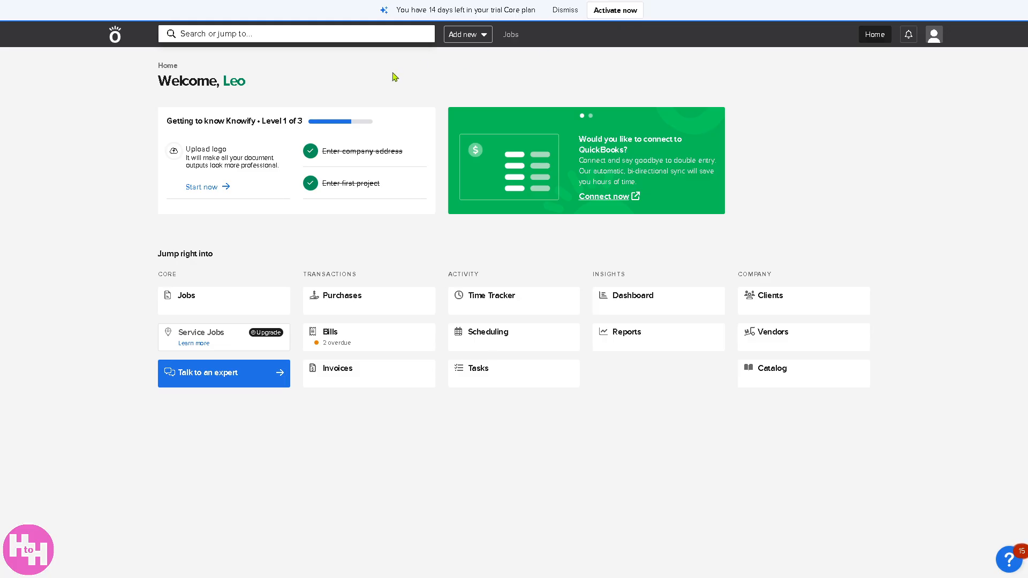
# Step: Create a new job named "How to use KNOWIFY" for the client Griswold Enterprises
pyautogui.click(485, 36)
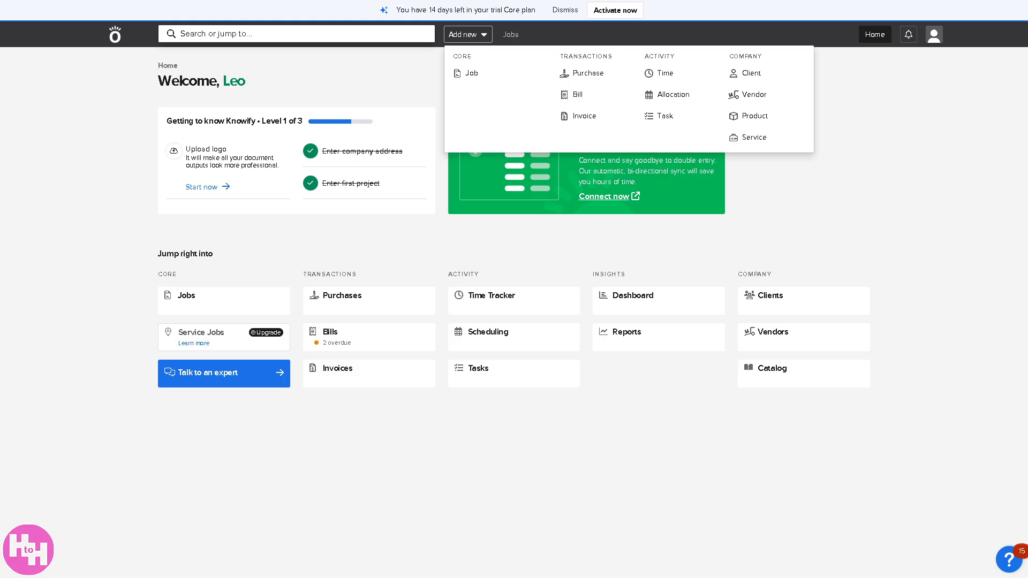
pyautogui.click(471, 74)
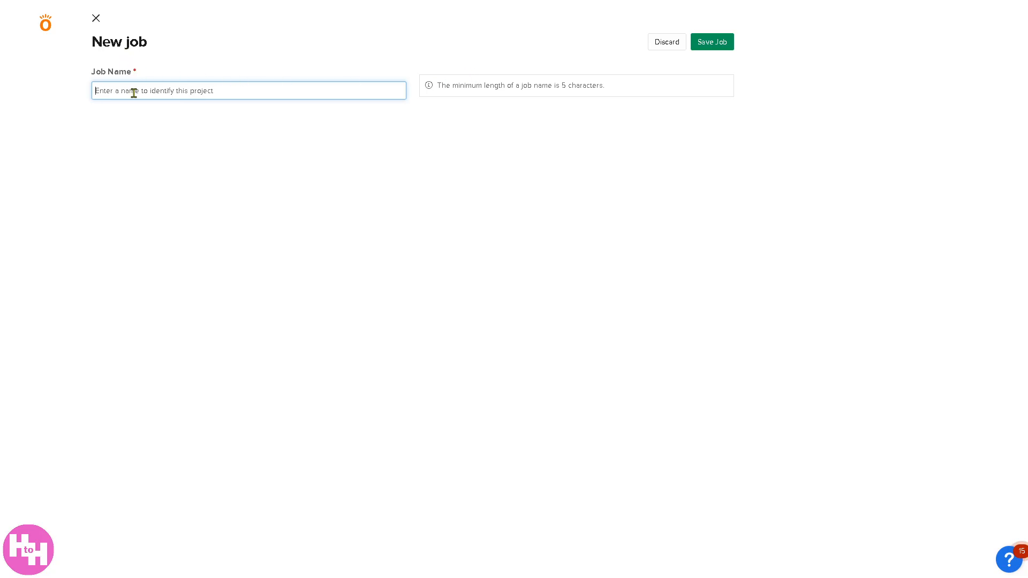
pyautogui.write('How to use KN')
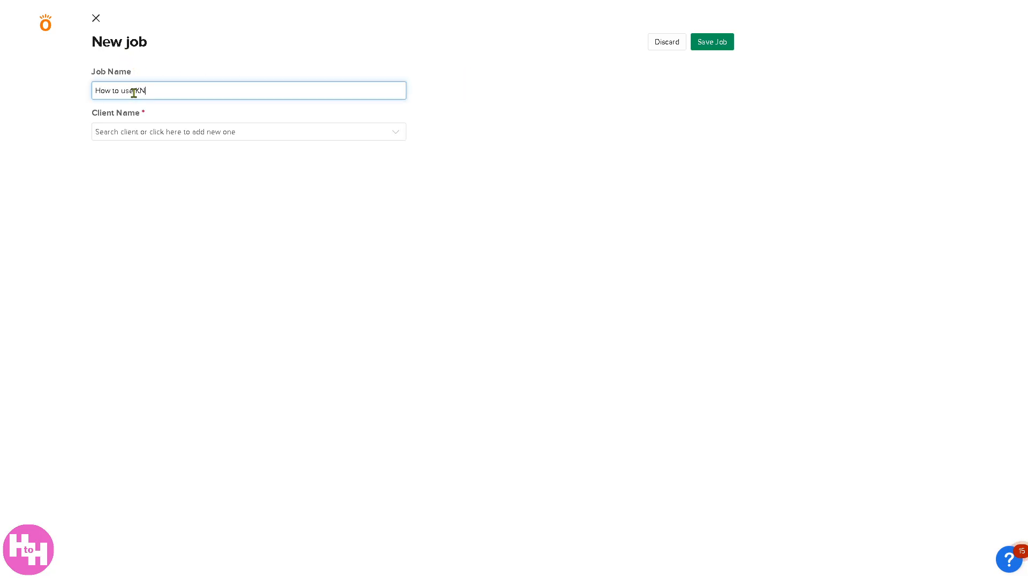
pyautogui.write('OWIFY')
pyautogui.click(159, 133)
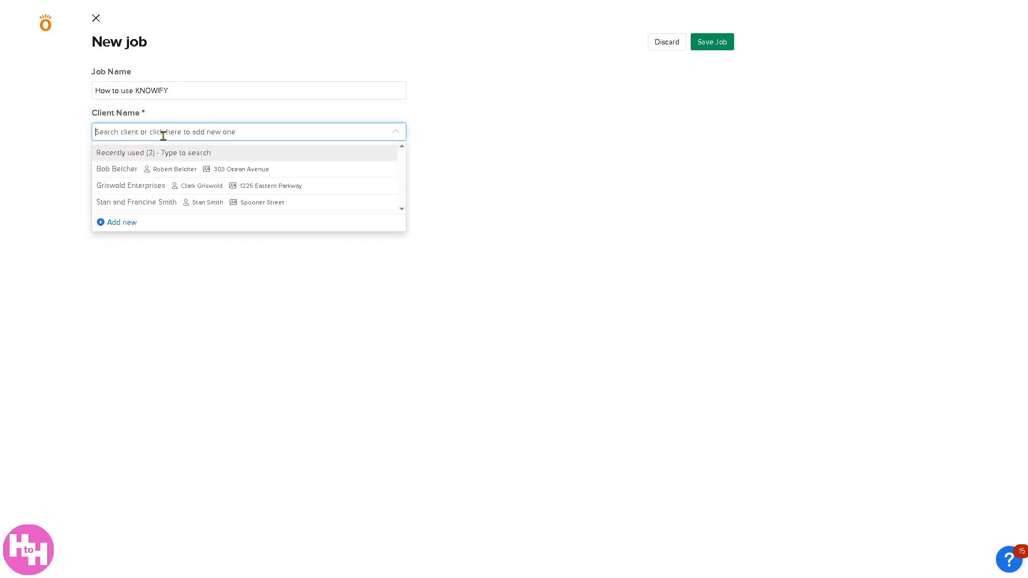
pyautogui.click(125, 189)
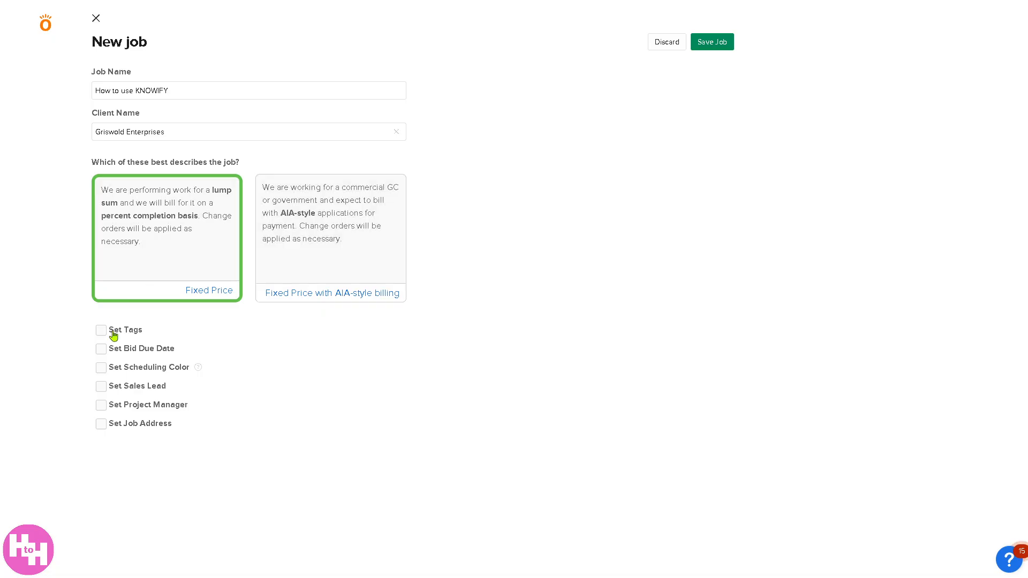
pyautogui.click(106, 351)
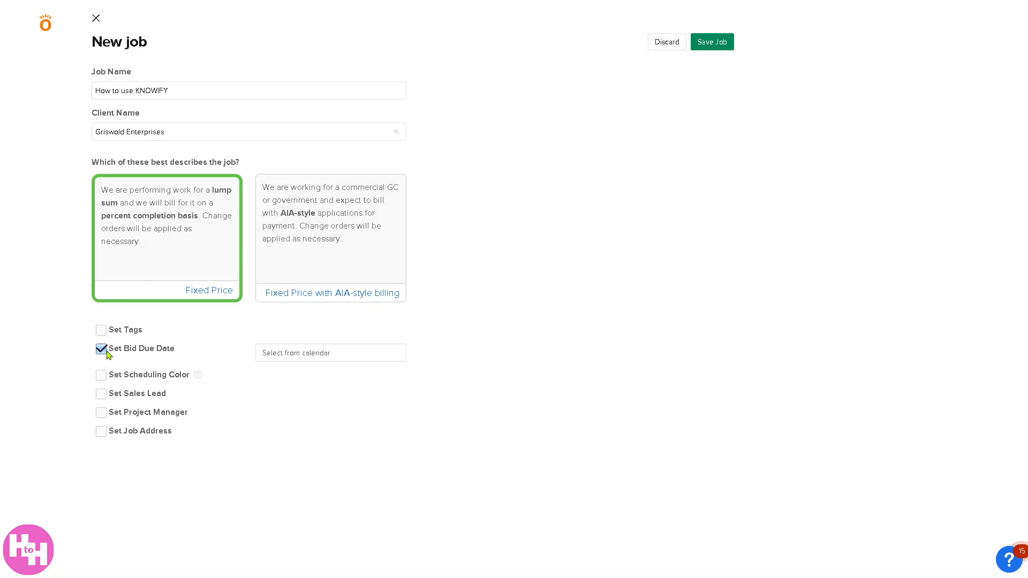
pyautogui.click(106, 334)
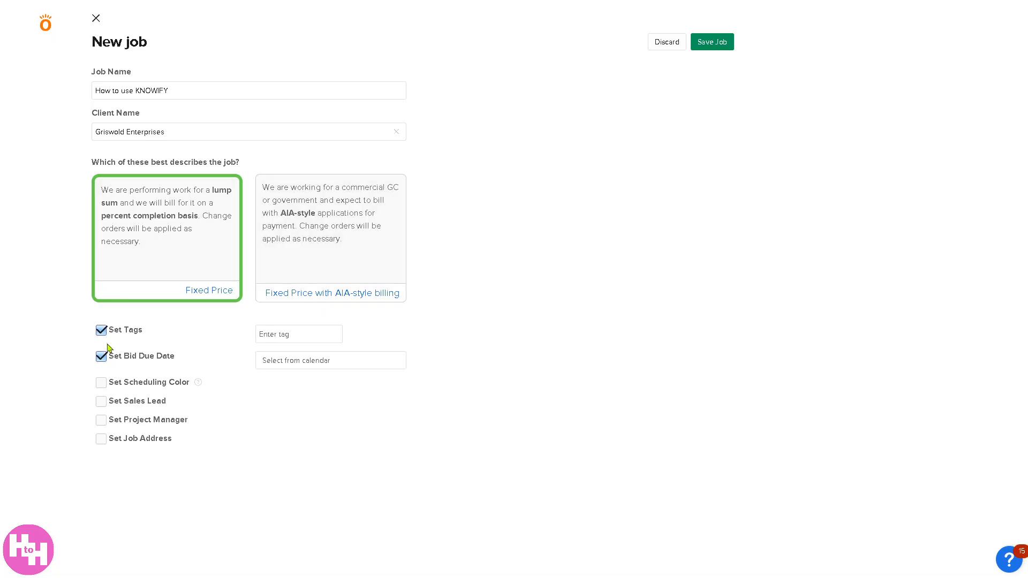
pyautogui.click(103, 401)
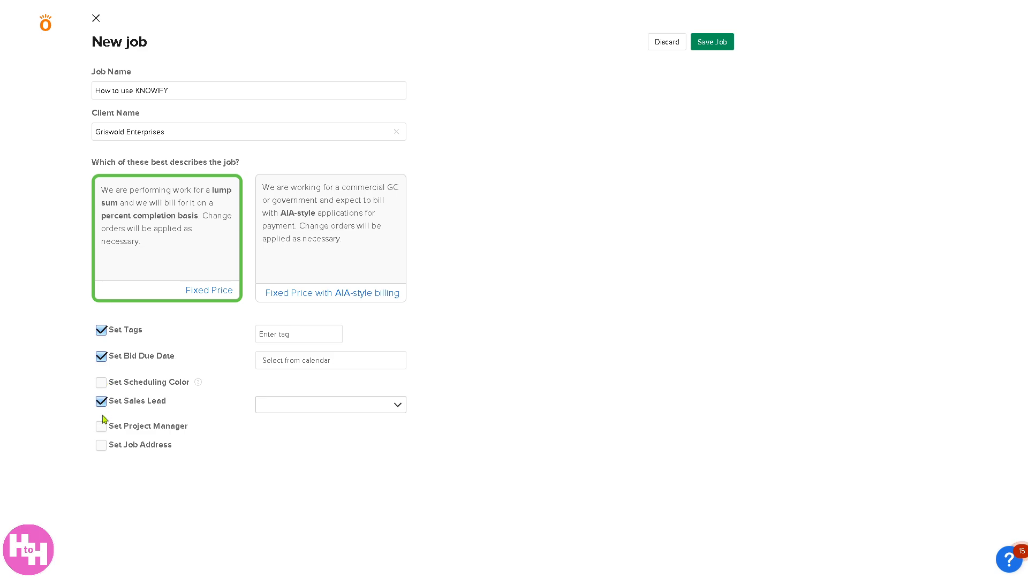
pyautogui.click(102, 427)
pyautogui.click(104, 453)
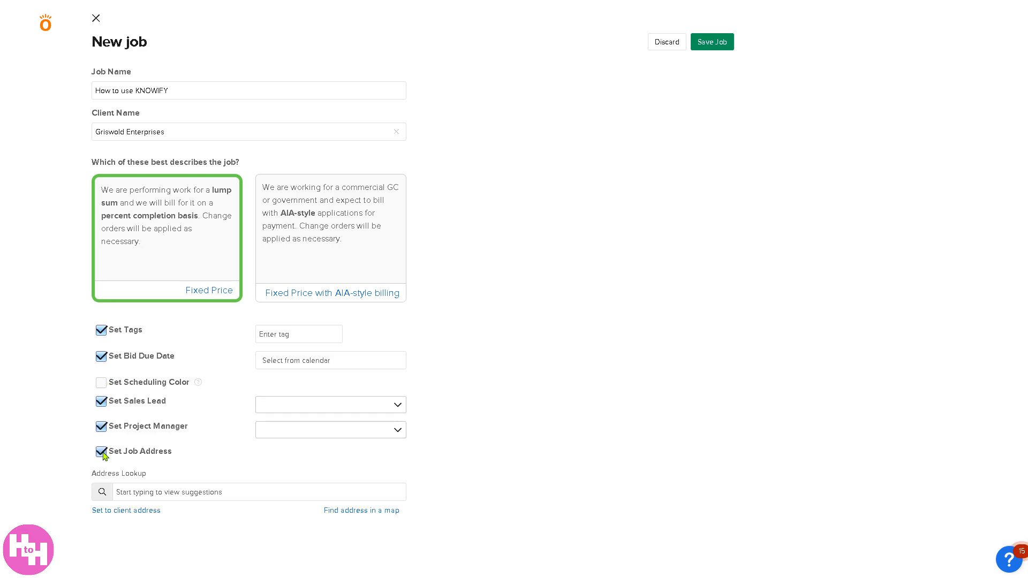
pyautogui.click(103, 453)
pyautogui.click(102, 427)
pyautogui.click(102, 402)
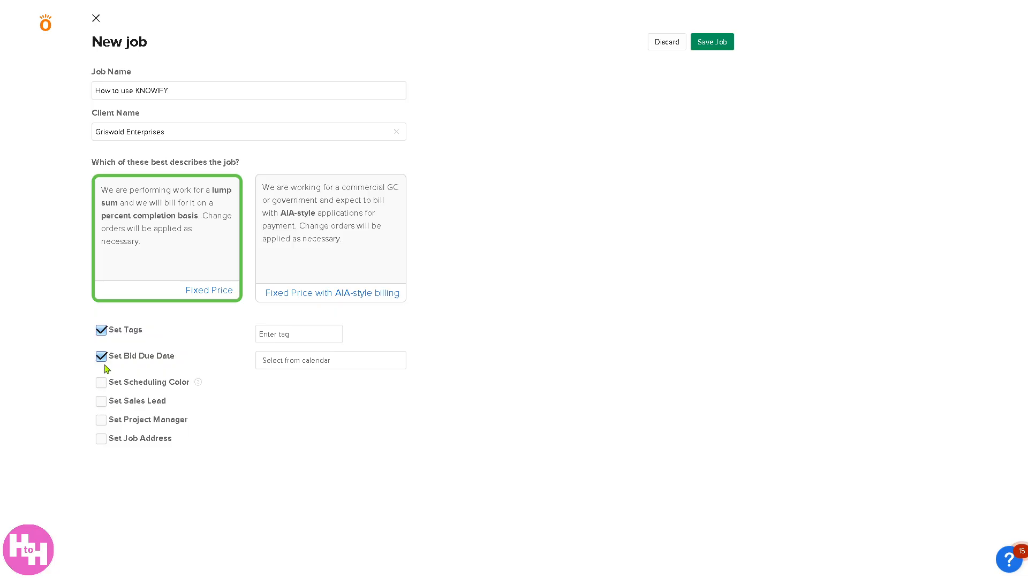
pyautogui.click(102, 357)
pyautogui.click(105, 332)
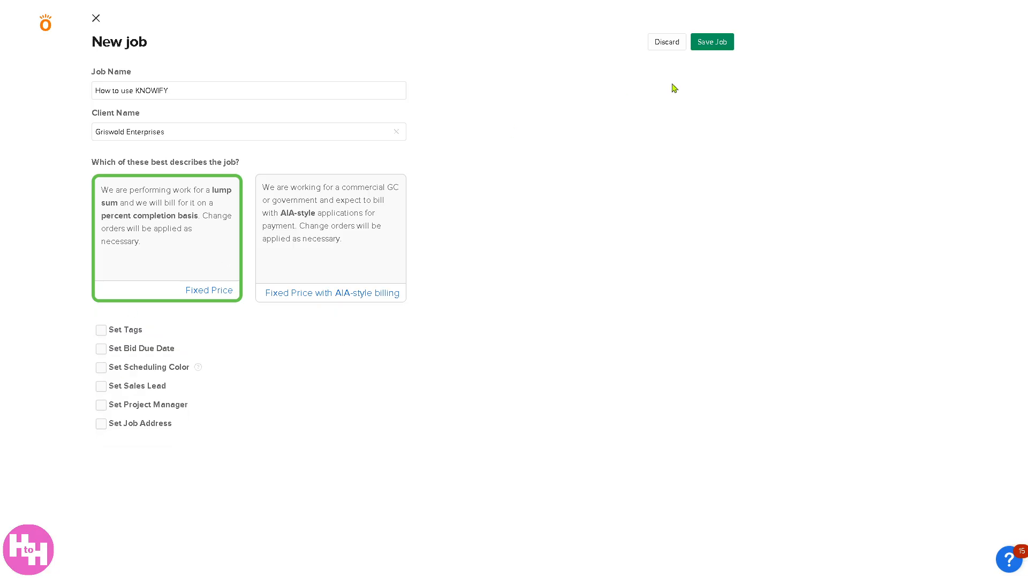
# Step: Save the fixed-price job and look over its proposal's line item import choices and additional options
pyautogui.click(712, 43)
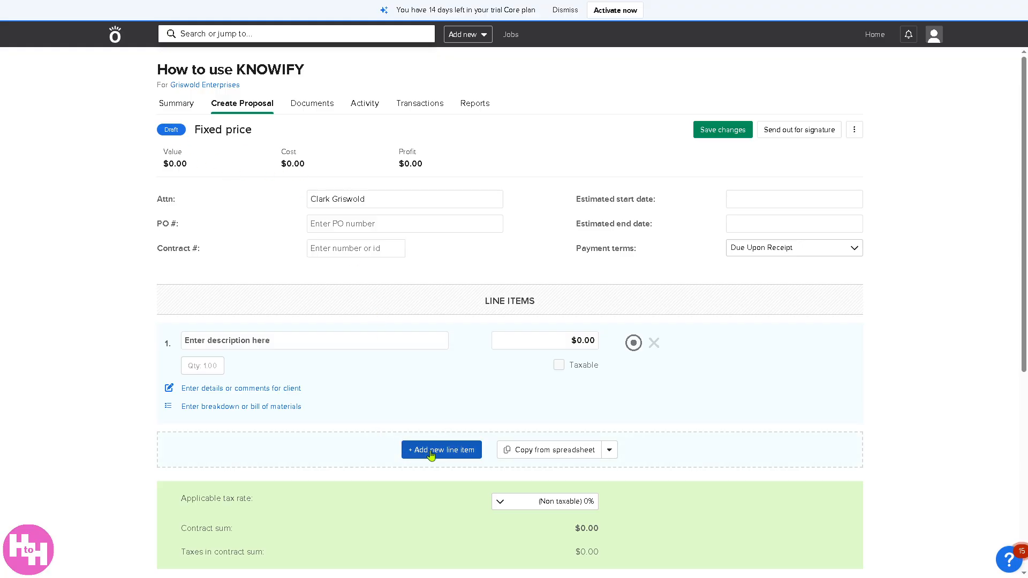
pyautogui.click(610, 452)
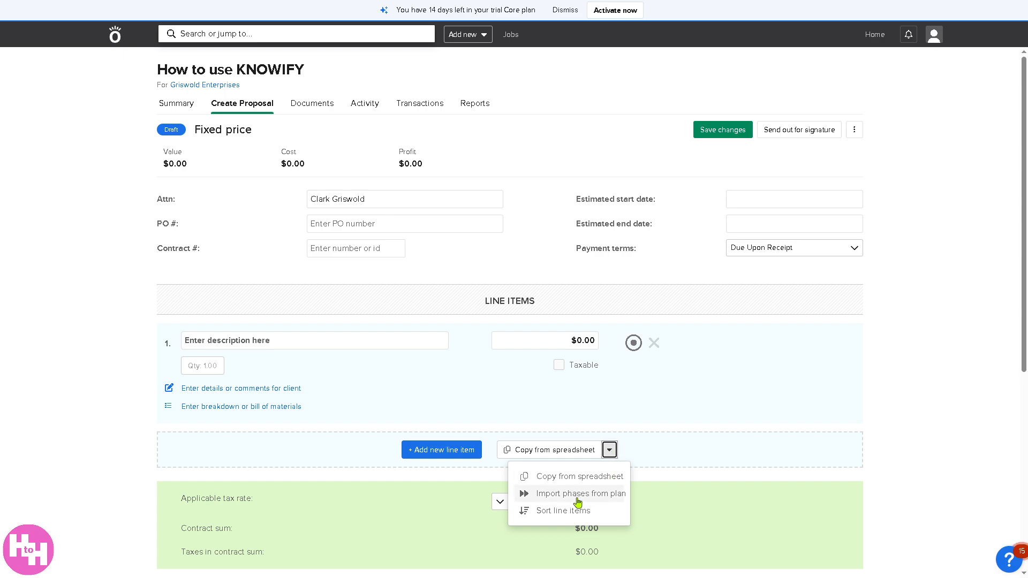
pyautogui.scroll(-4, 312, 470)
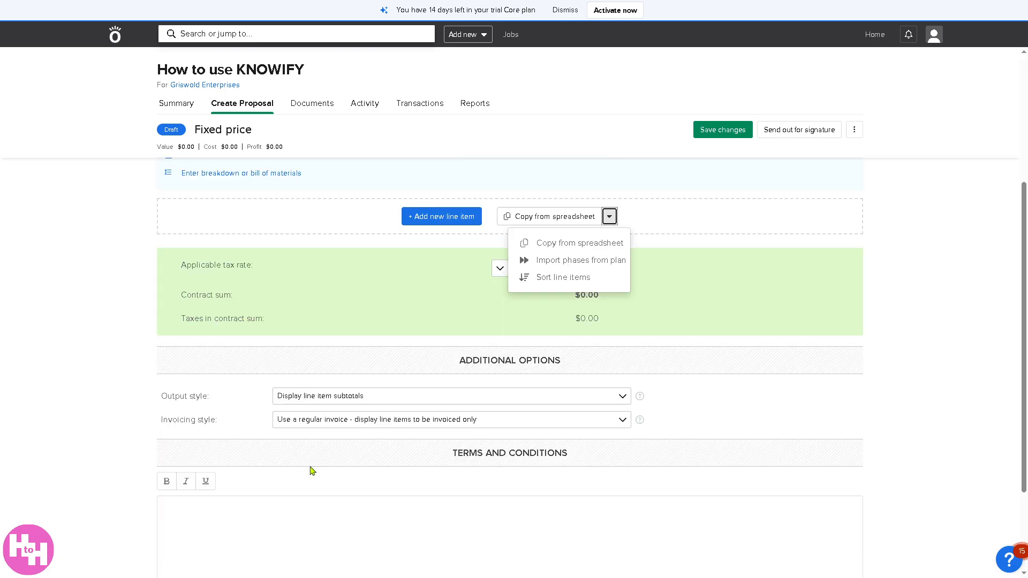
pyautogui.click(92, 428)
pyautogui.scroll(-3, 93, 428)
# Step: Copy the job title "How to use KNOWIFY" into the proposal's terms and conditions
pyautogui.click(328, 402)
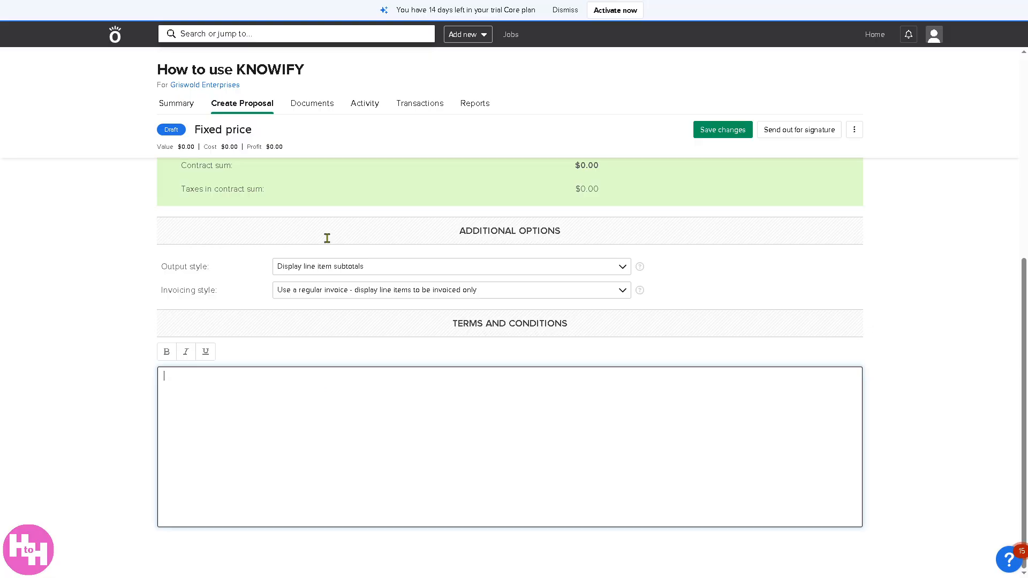
pyautogui.scroll(2, 327, 238)
pyautogui.moveTo(320, 70); pyautogui.dragTo(140, 71)
pyautogui.click(105, 275)
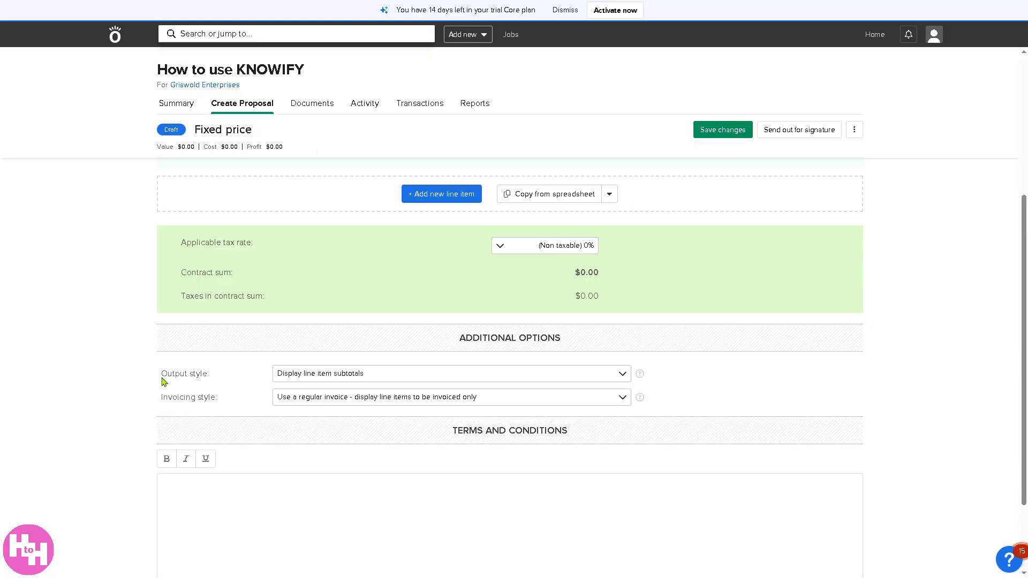
pyautogui.click(270, 507)
pyautogui.hotkey('ctrl', 'v')
pyautogui.scroll(-2, 319, 498)
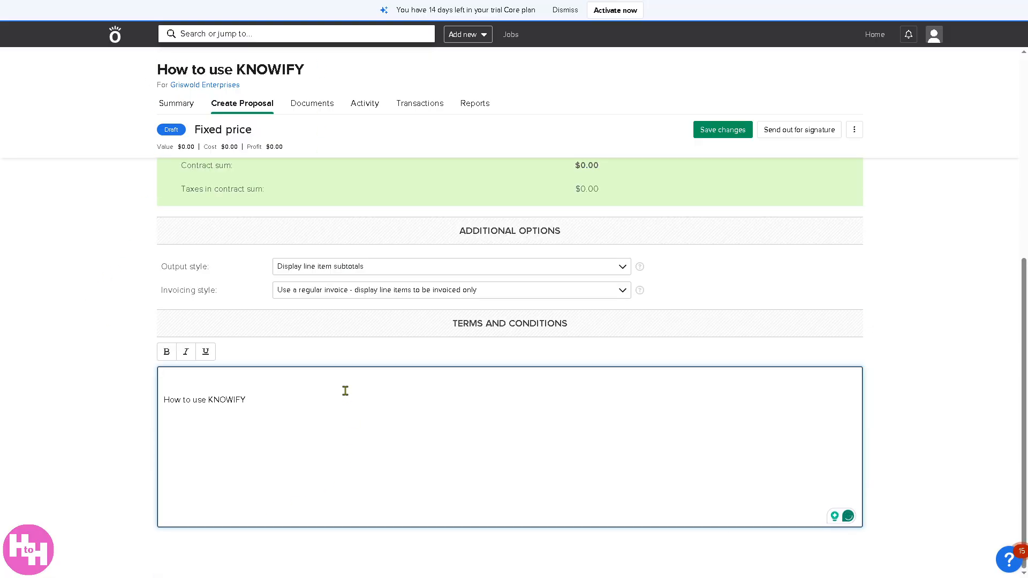
# Step: Make the terms and conditions text bold, italic and underlined, and try to save the proposal
pyautogui.hotkey('ctrl', 'a')
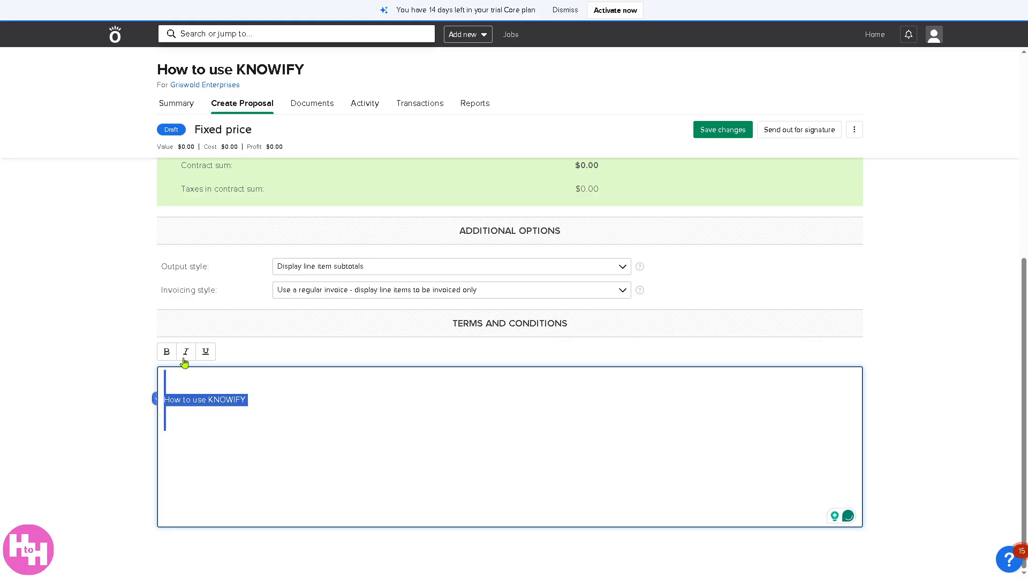
pyautogui.click(167, 352)
pyautogui.click(186, 352)
pyautogui.click(205, 352)
pyautogui.scroll(1, 816, 405)
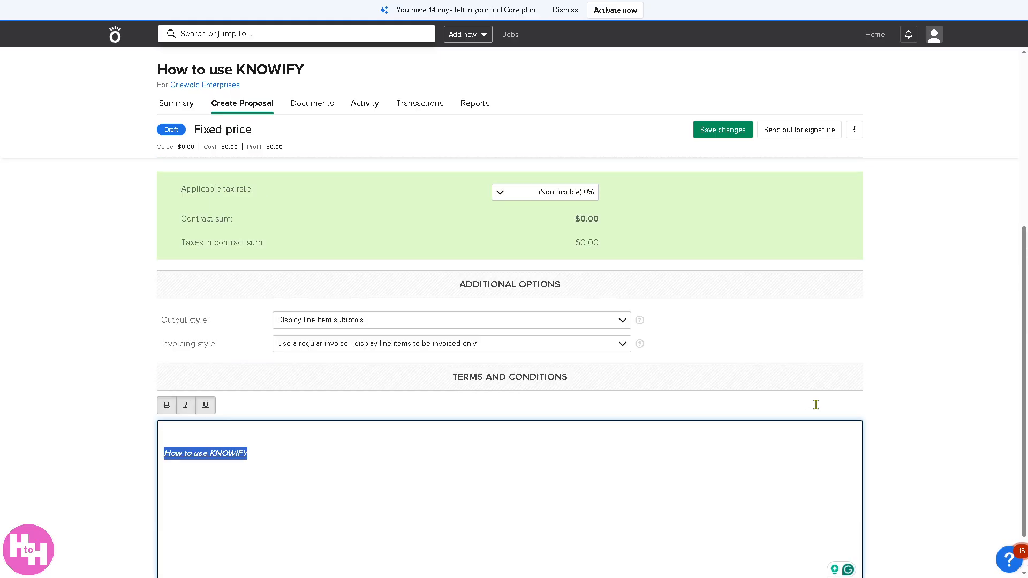
pyautogui.scroll(-1, 816, 405)
pyautogui.click(724, 132)
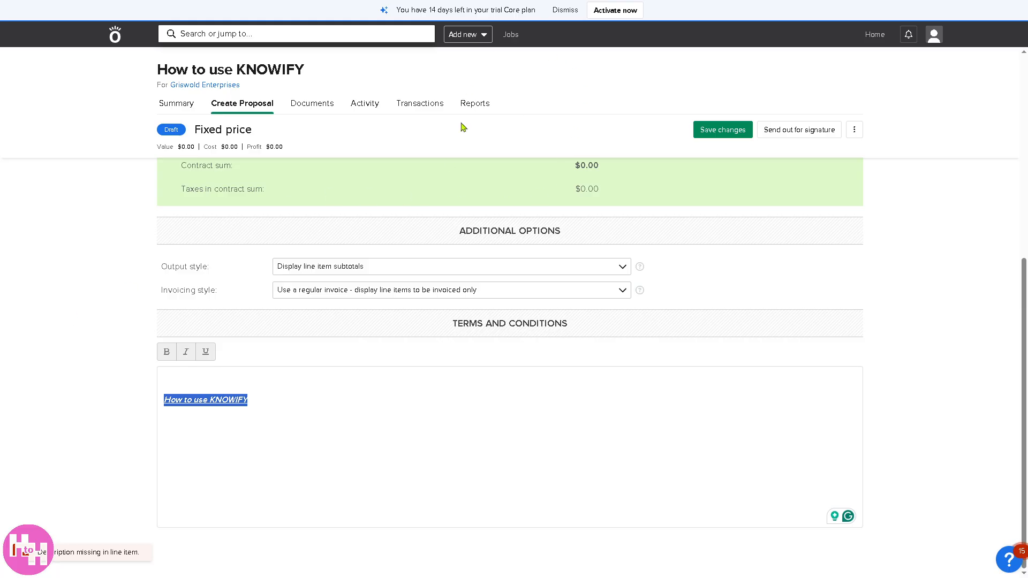
# Step: Leave the proposal without saving and start a new purchase of the type Reimbursement (company will reimburse me)
pyautogui.click(470, 34)
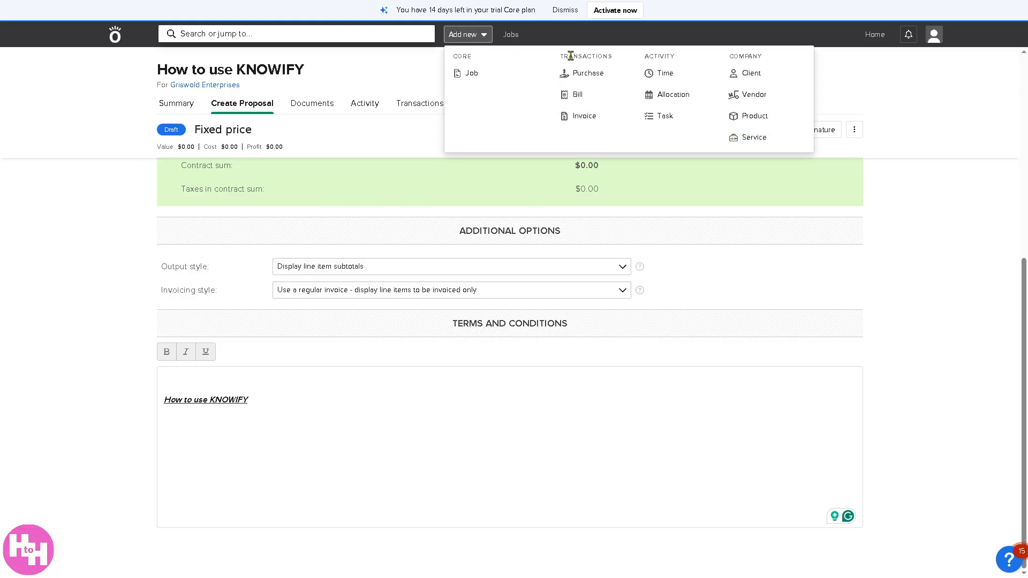
pyautogui.click(589, 75)
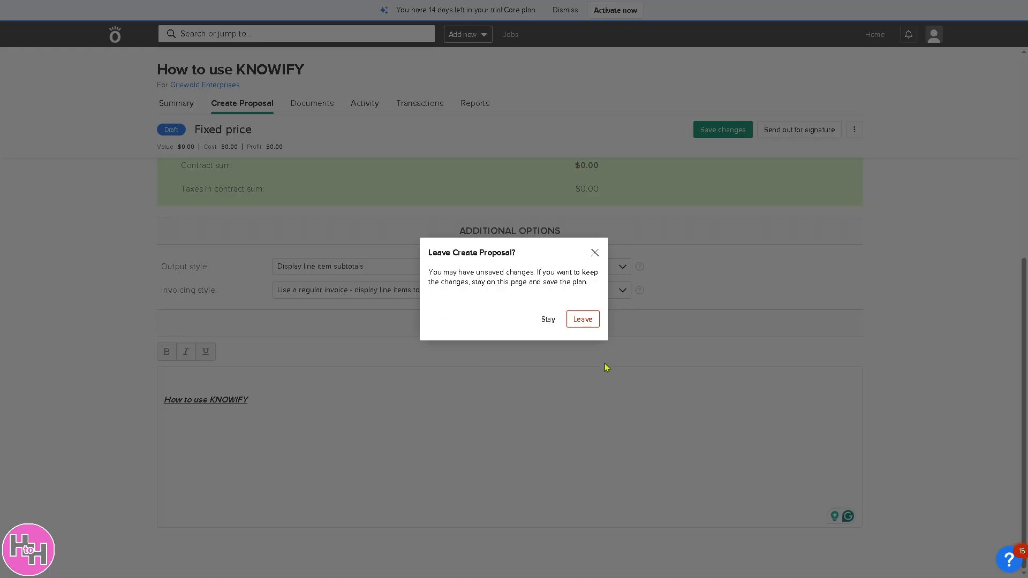
pyautogui.click(583, 320)
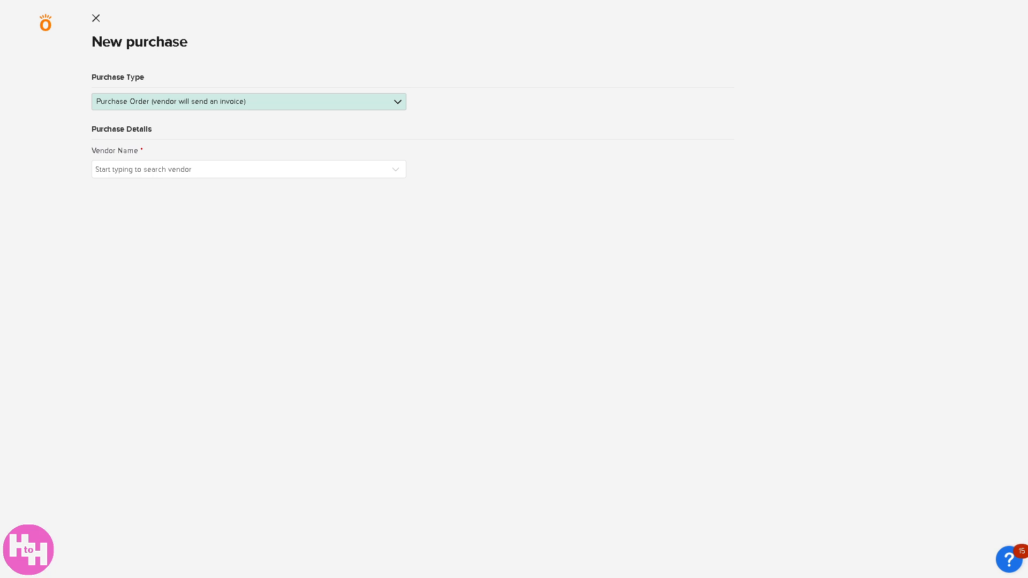
pyautogui.click(310, 107)
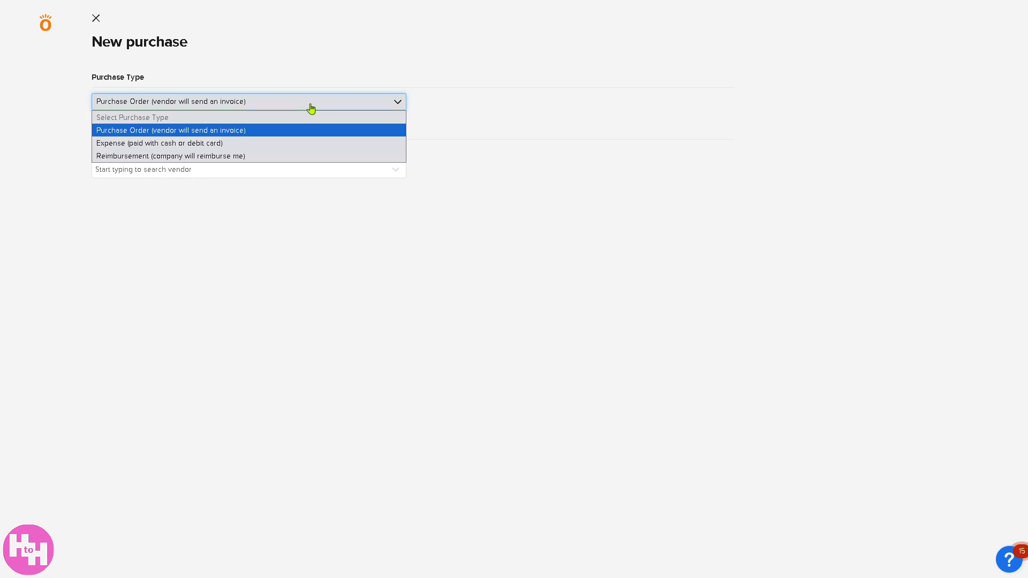
pyautogui.click(242, 159)
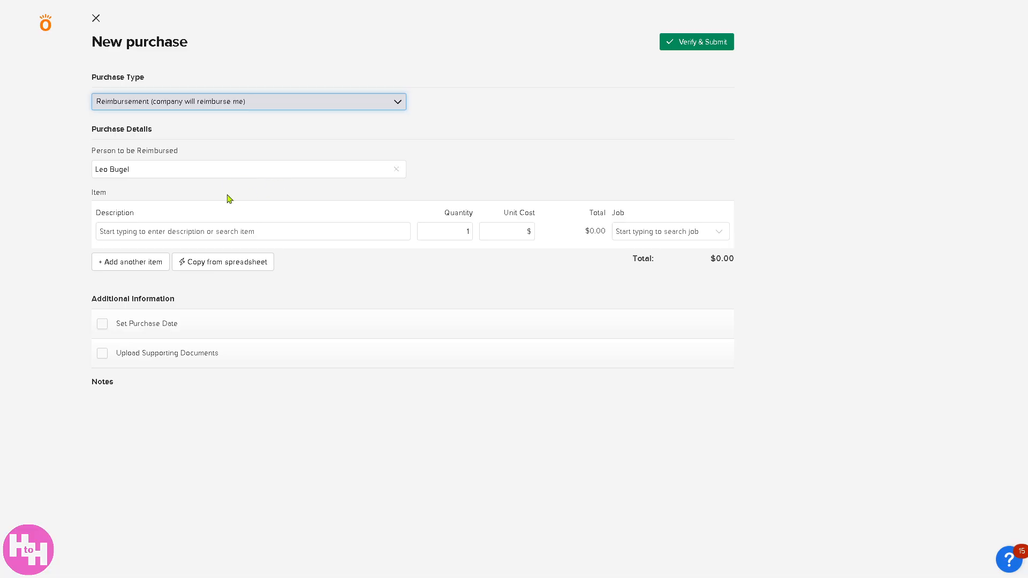
# Step: Try to submit the reimbursement purchase without any items, and discard it
pyautogui.click(349, 101)
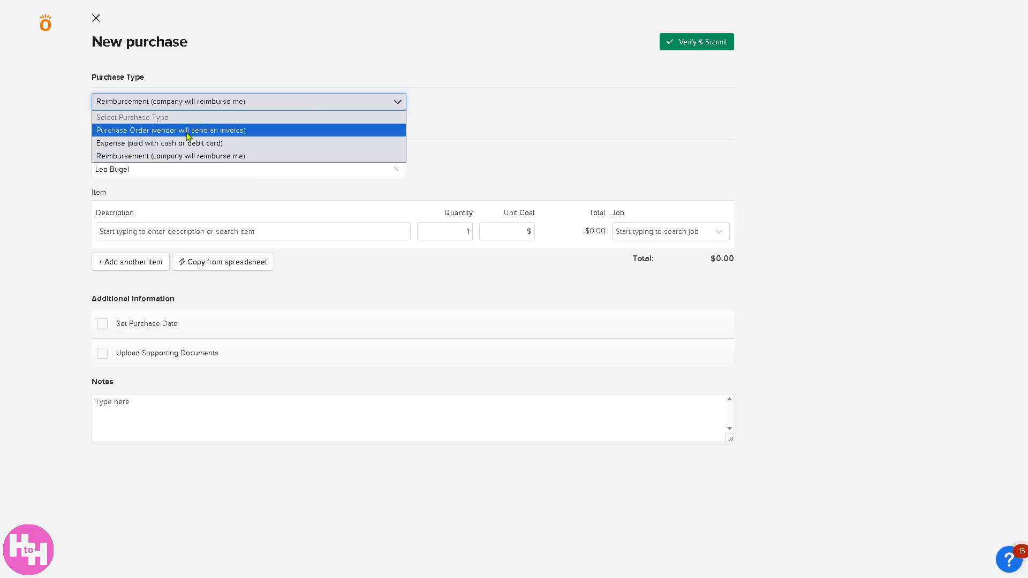
pyautogui.click(698, 51)
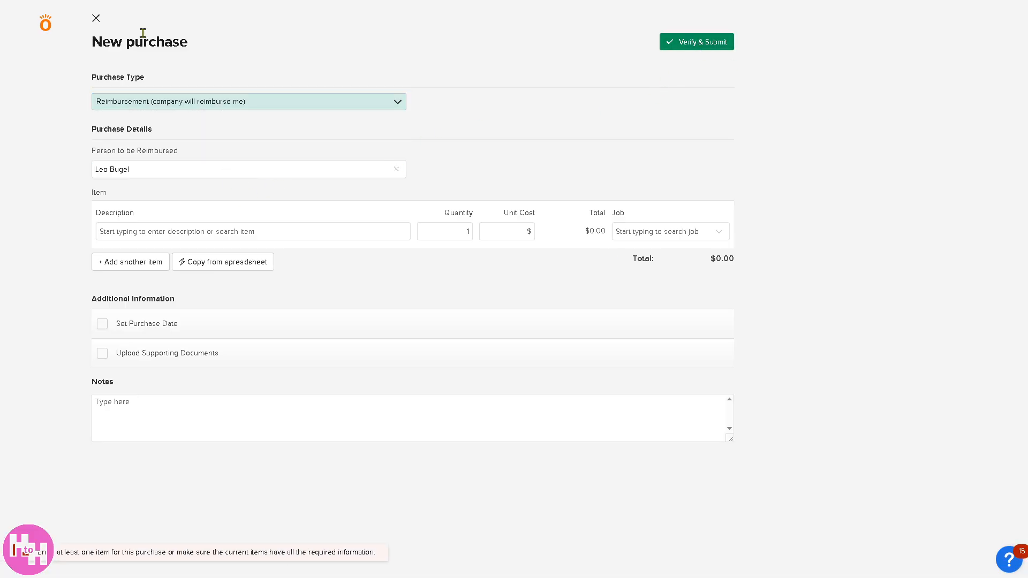
pyautogui.click(96, 18)
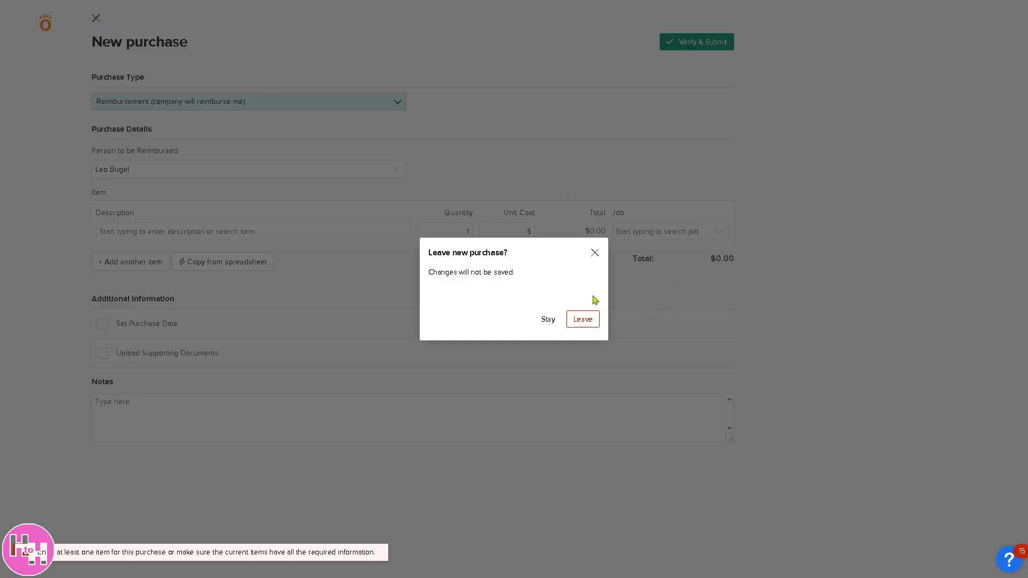
pyautogui.click(582, 321)
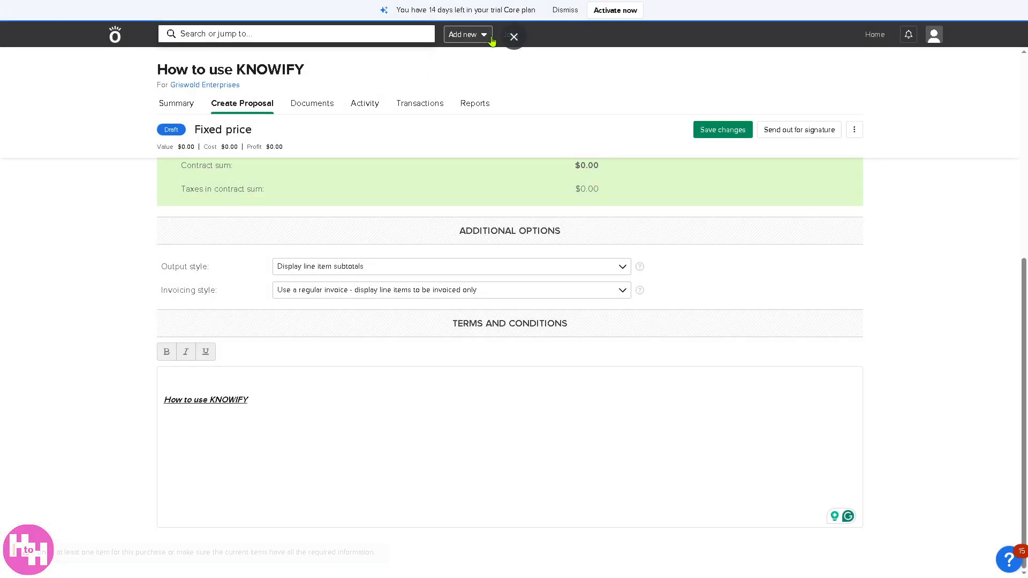
# Step: Fill in a new bill for the vendor ABC Supply with the comment "How to use KNOWIFY", and clear its data
pyautogui.click(468, 34)
pyautogui.click(574, 96)
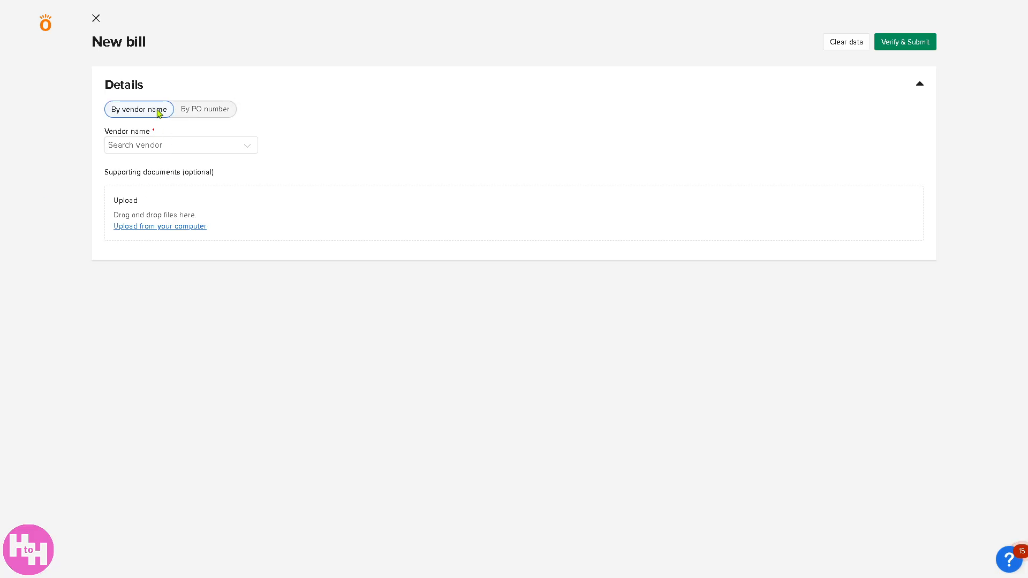
pyautogui.click(184, 147)
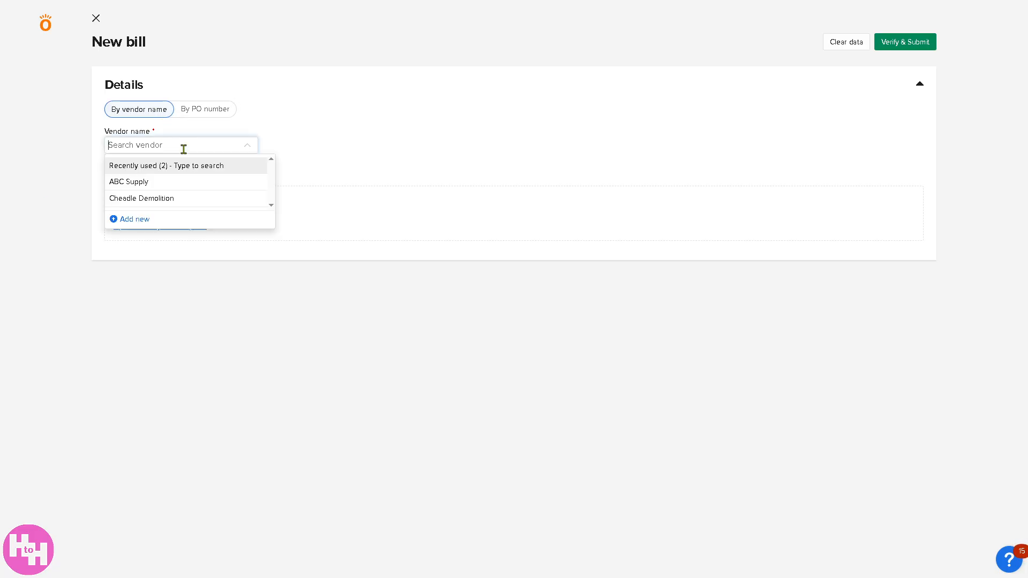
pyautogui.click(160, 182)
pyautogui.click(175, 277)
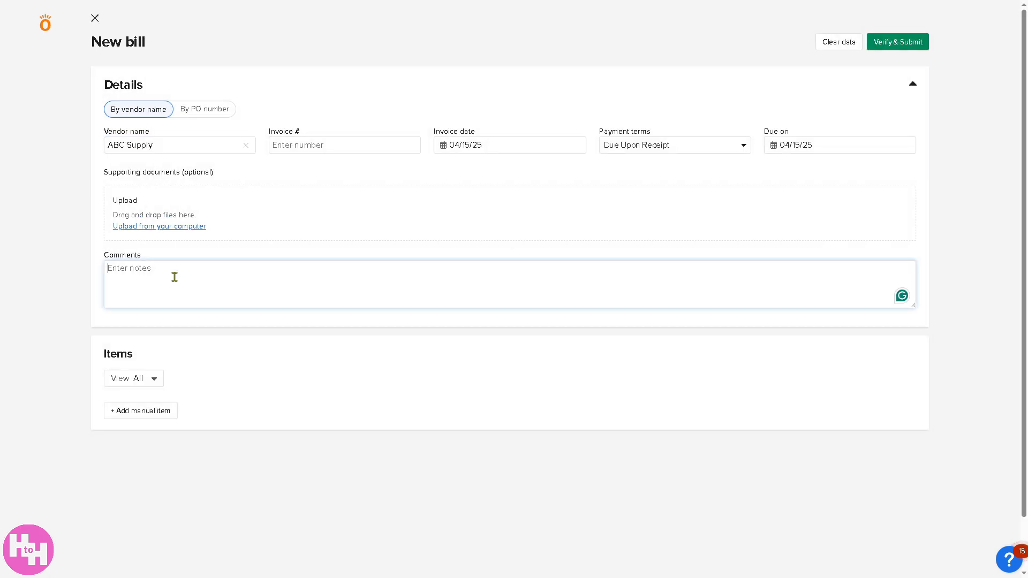
pyautogui.write('How to use KNOWIFY')
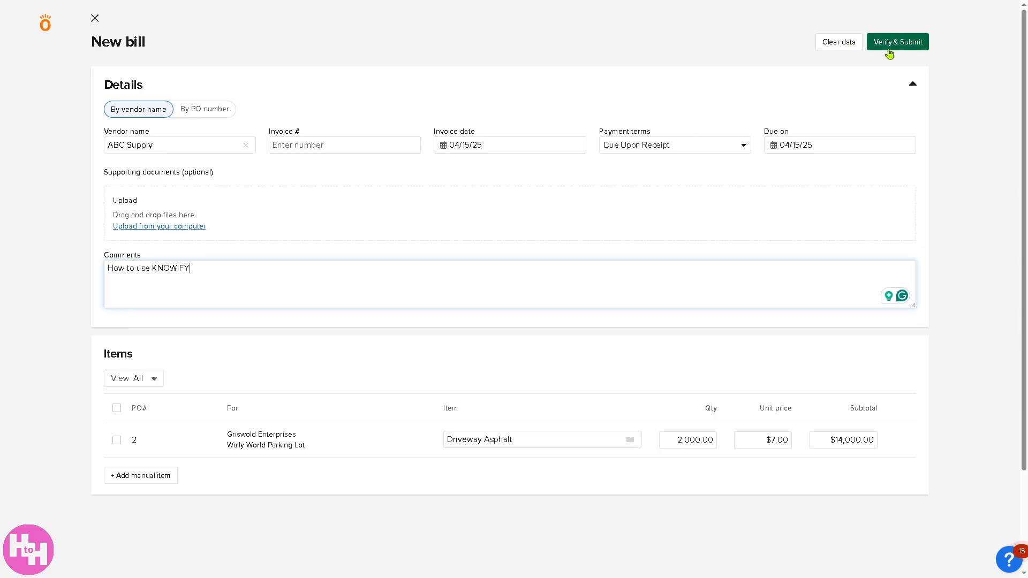
pyautogui.click(840, 42)
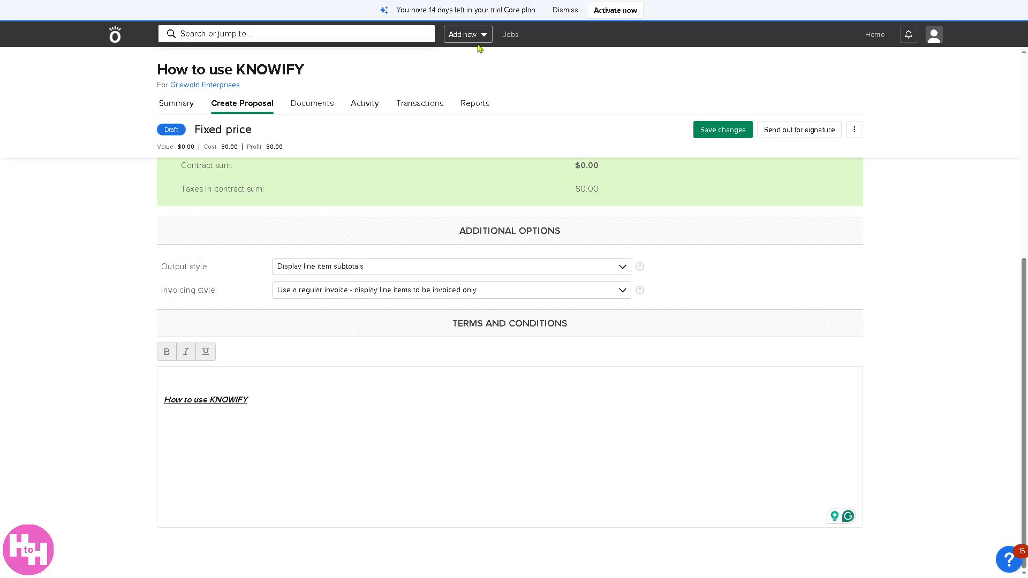
# Step: Start a new invoice for the job "How to use KNOWIFY"
pyautogui.click(482, 35)
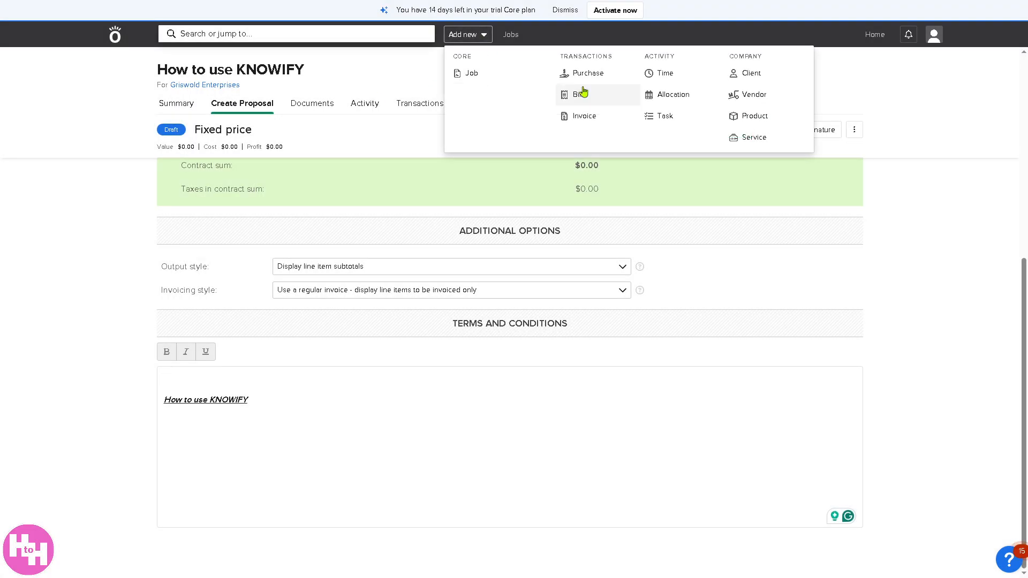
pyautogui.click(584, 118)
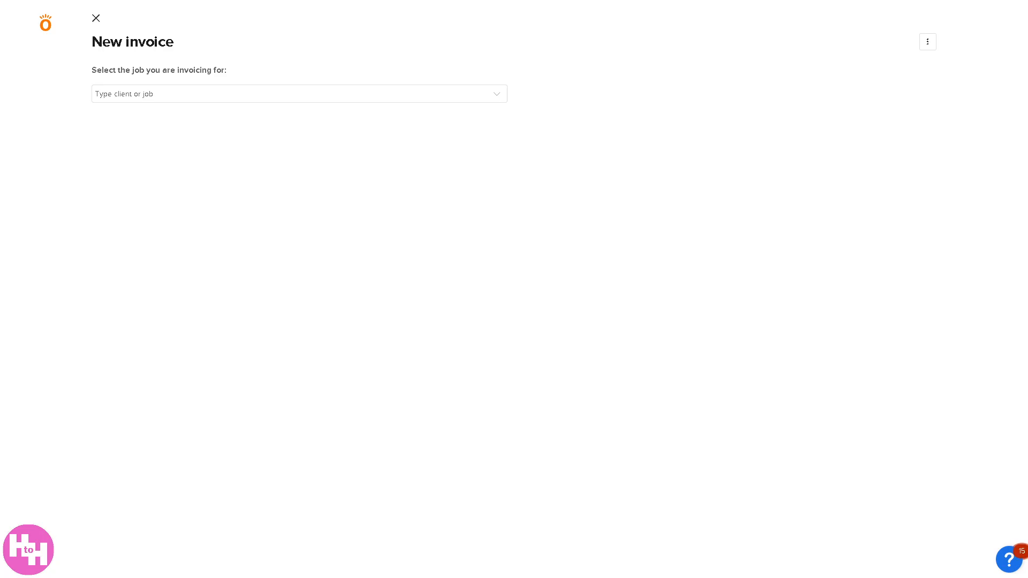
pyautogui.click(250, 95)
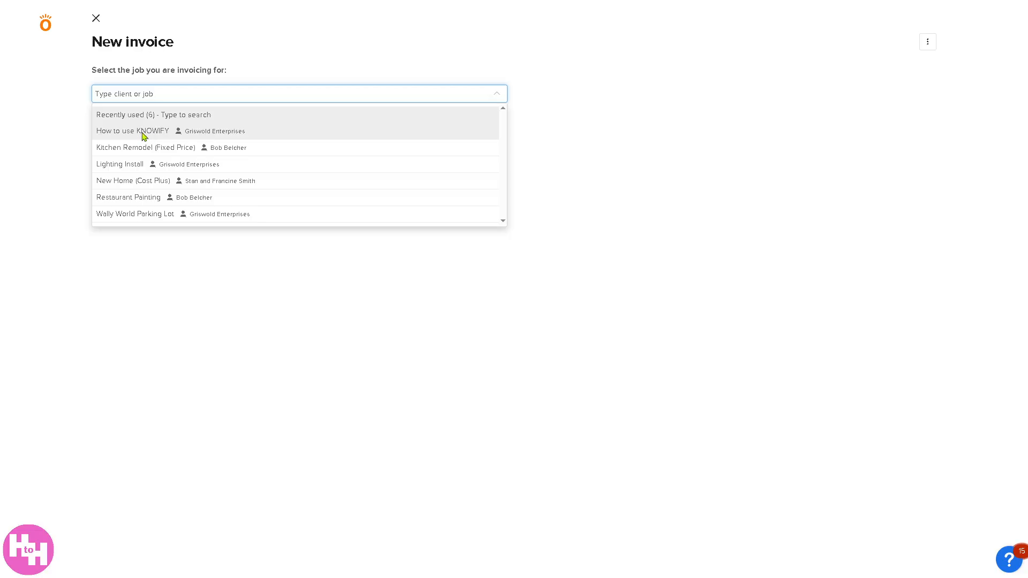
pyautogui.click(142, 134)
# Step: Switch the invoice to the Kitchen Remodel (Fixed Price) job, cancel its progress billing and discard the invoice
pyautogui.click(246, 94)
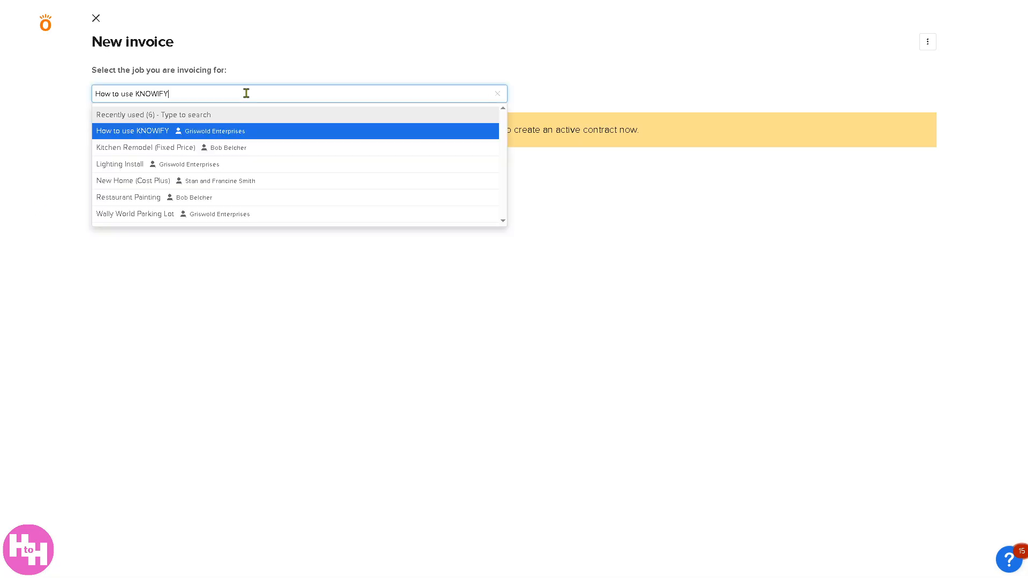
pyautogui.click(226, 154)
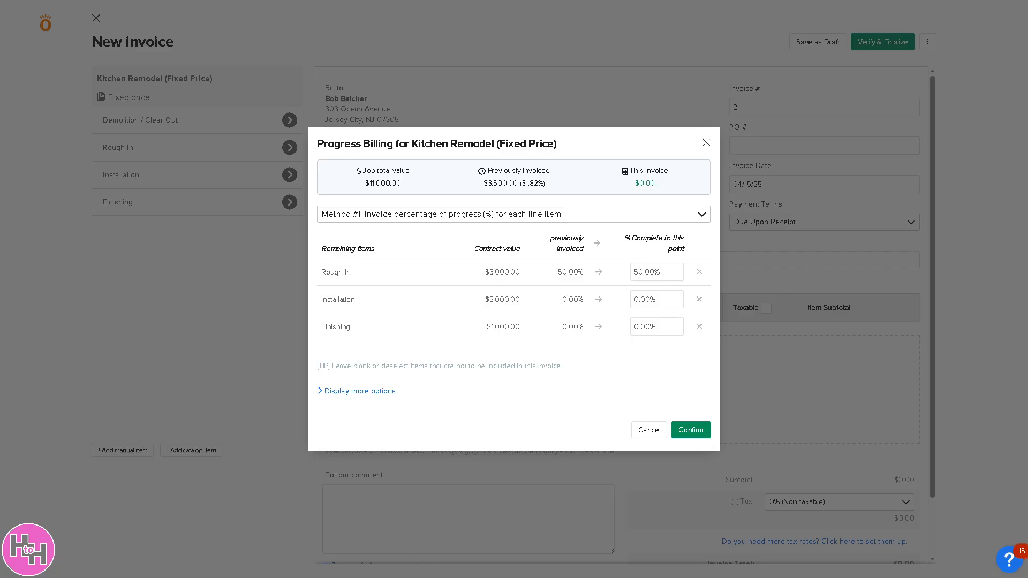
pyautogui.click(649, 432)
pyautogui.click(96, 19)
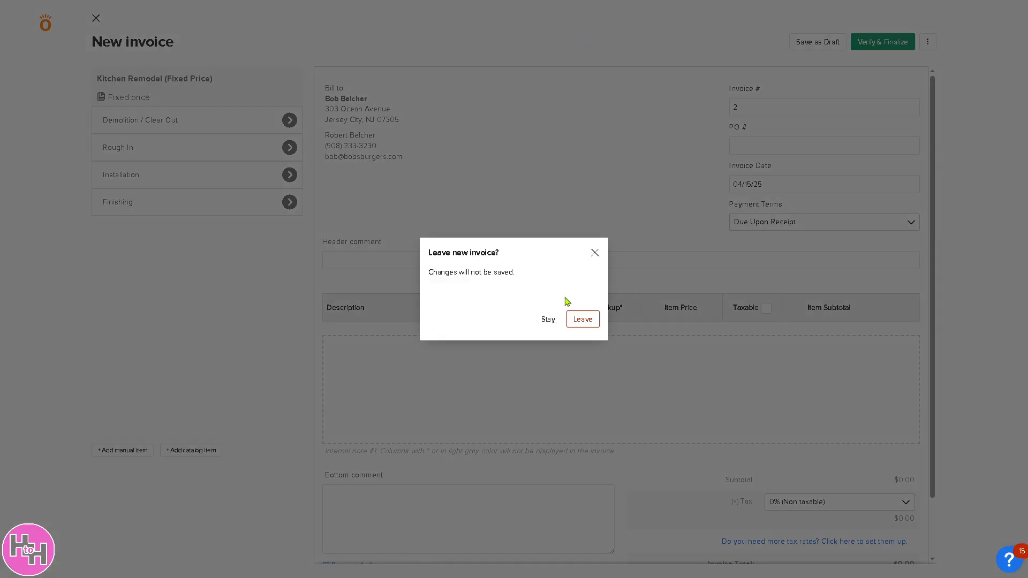
pyautogui.click(583, 320)
# Step: Open the time tracker's weekly time entry sheet
pyautogui.click(482, 34)
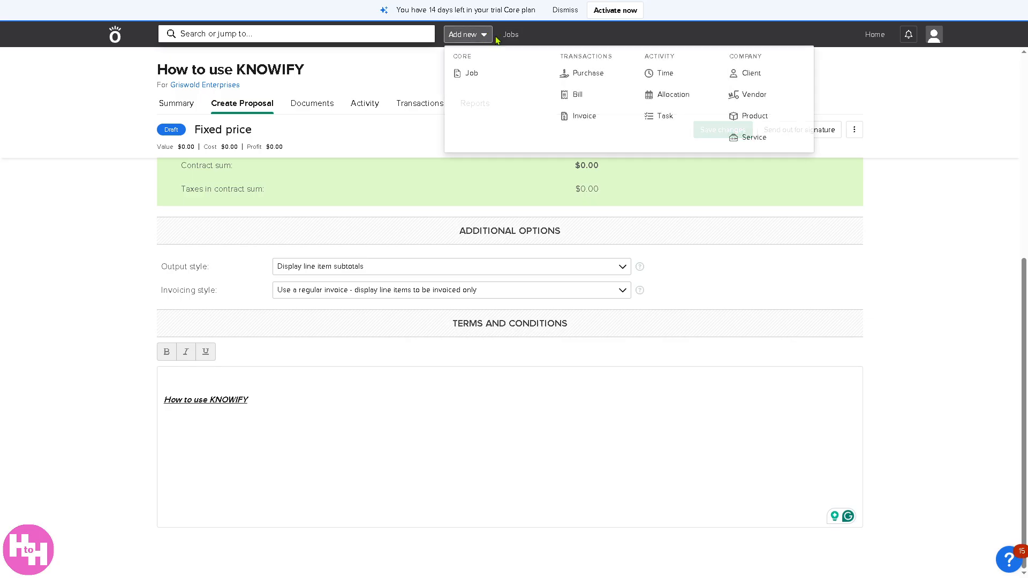
pyautogui.click(664, 73)
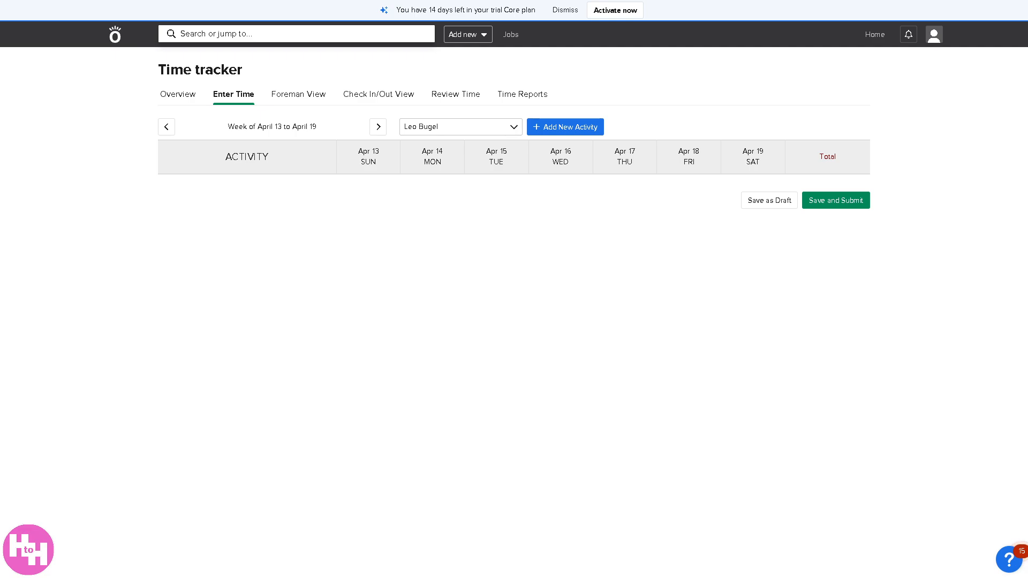
# Step: Draft a new allocation with the scheduling note "How to use KNOWIFY", and cancel it
pyautogui.click(483, 35)
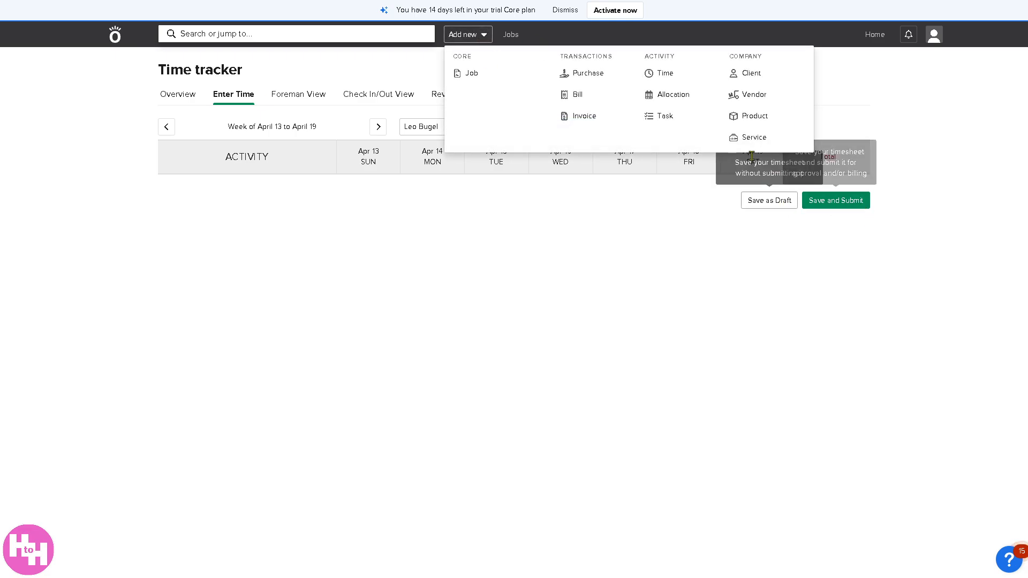
pyautogui.click(672, 99)
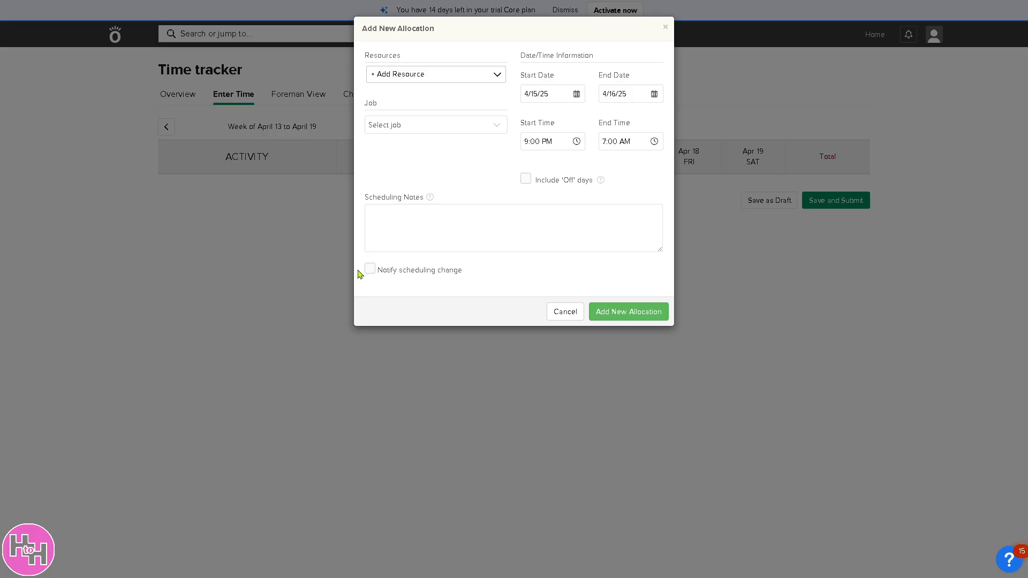
pyautogui.click(424, 228)
pyautogui.write('How to use KNOWIFY')
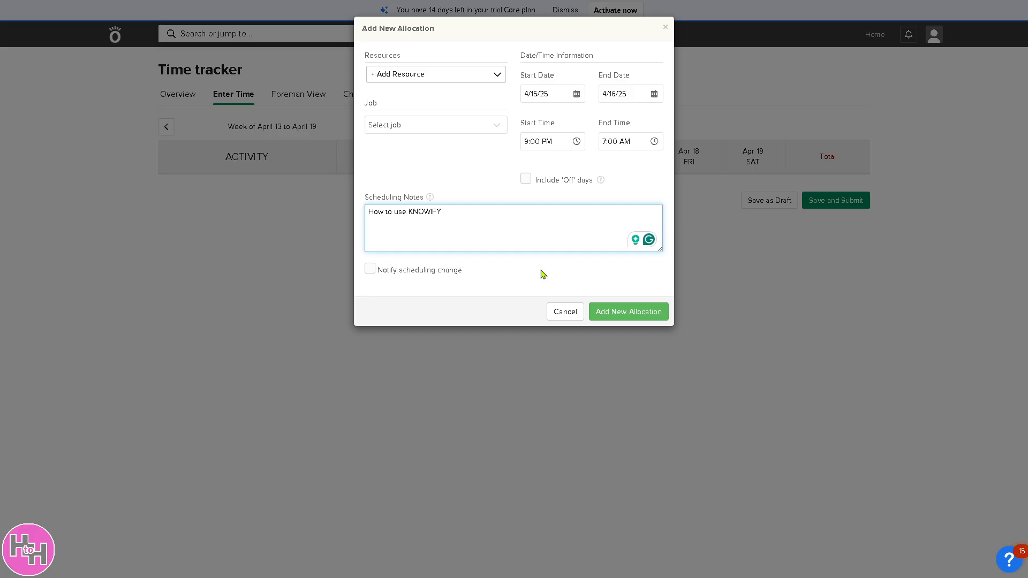
pyautogui.click(565, 313)
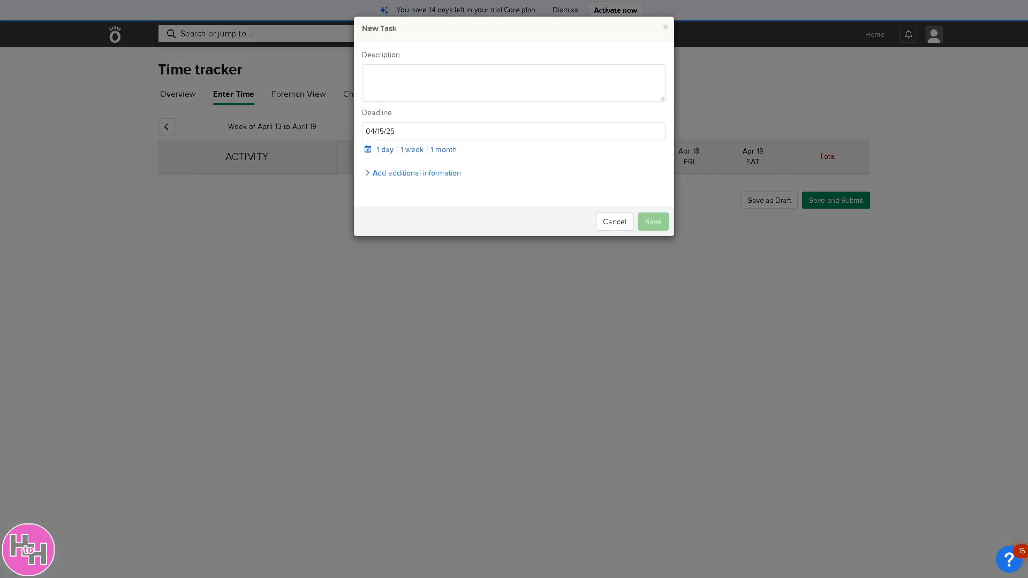
# Step: Draft a new task with the description "How to use KNOWIFY", and cancel it
pyautogui.click(438, 73)
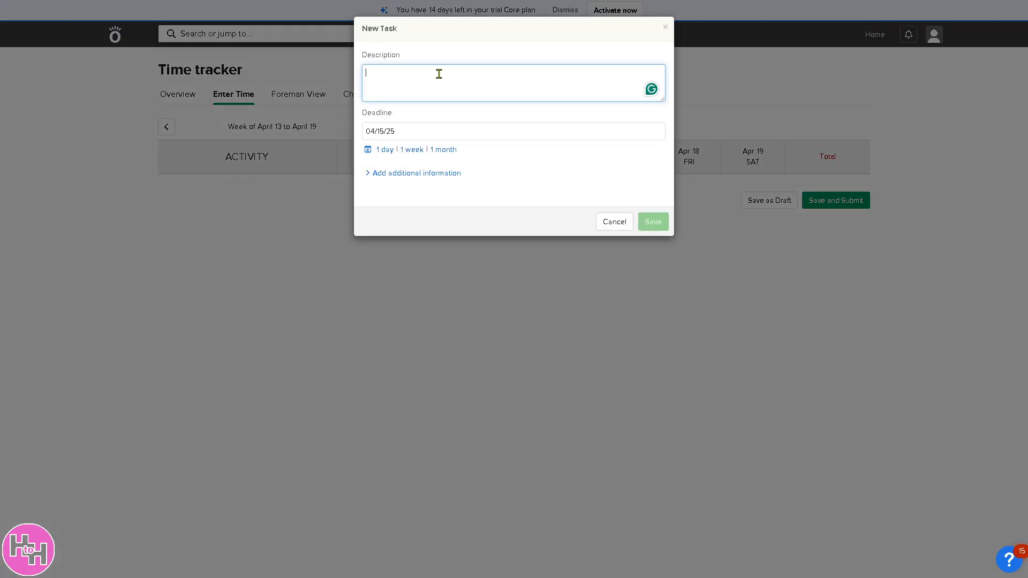
pyautogui.write('How to use KNOWIFY')
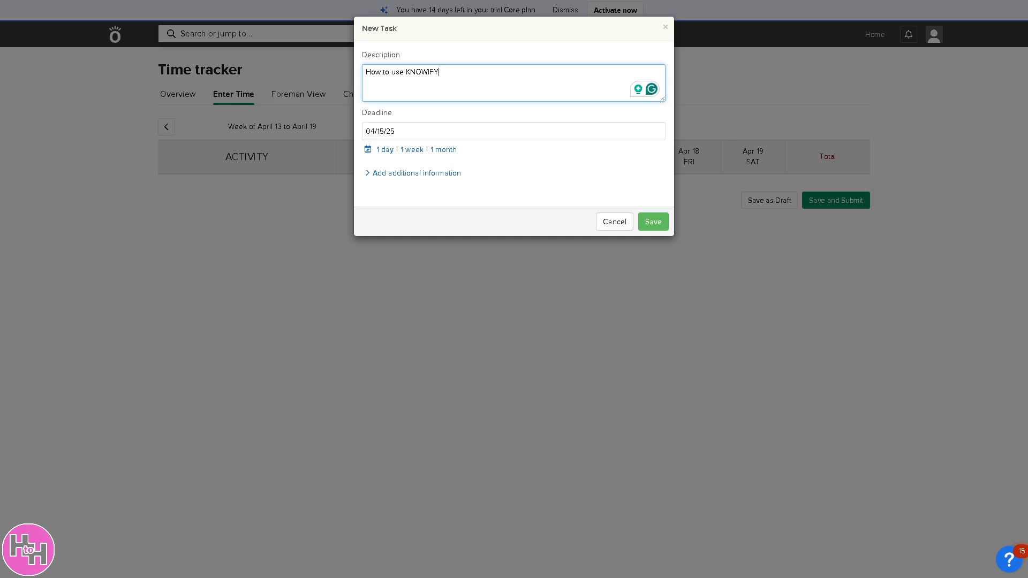
pyautogui.click(624, 223)
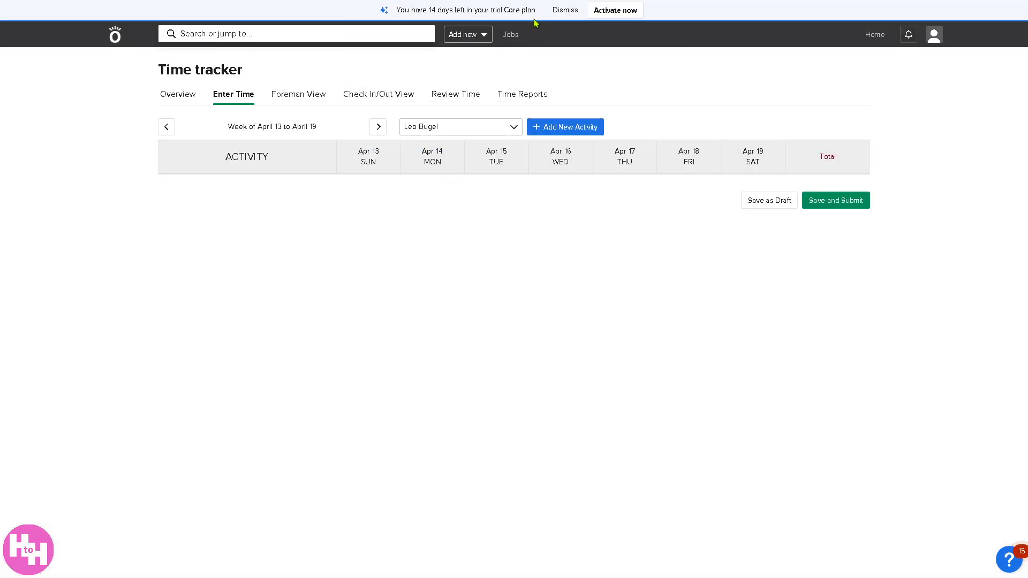
# Step: Draft a new client with the note "How to use KNOWIFY" and no client name, and cancel it
pyautogui.click(488, 39)
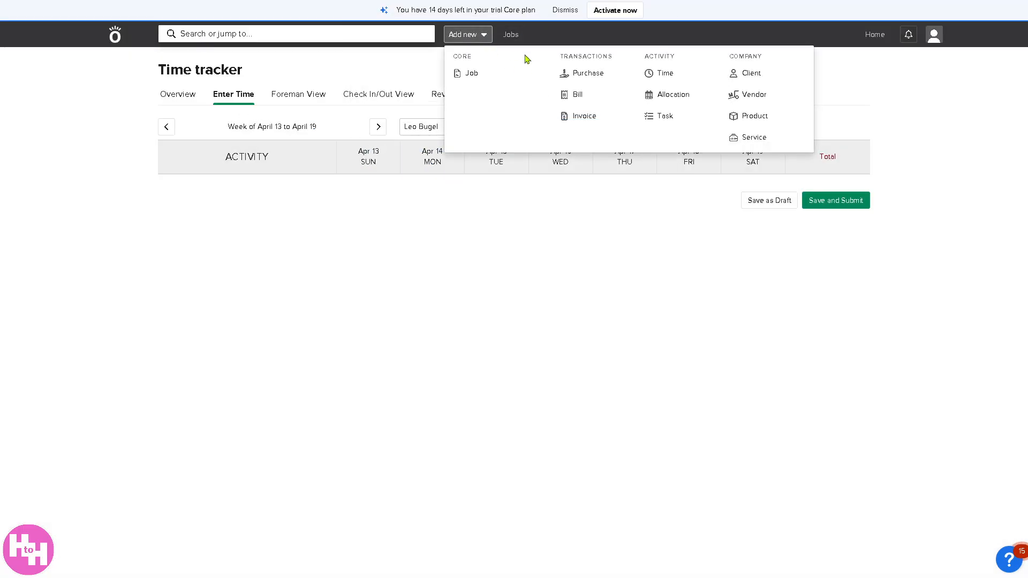
pyautogui.click(747, 79)
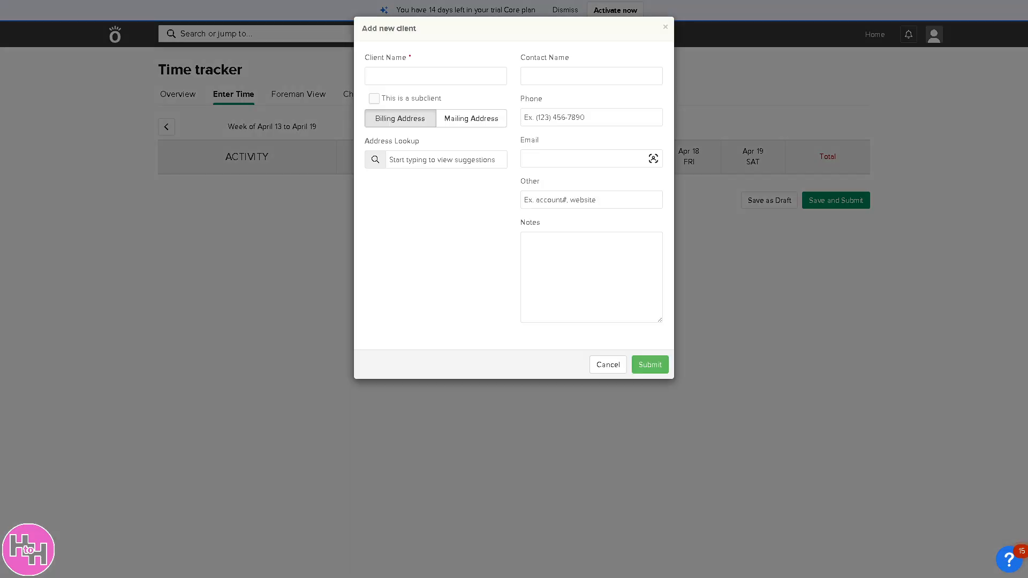
pyautogui.click(617, 268)
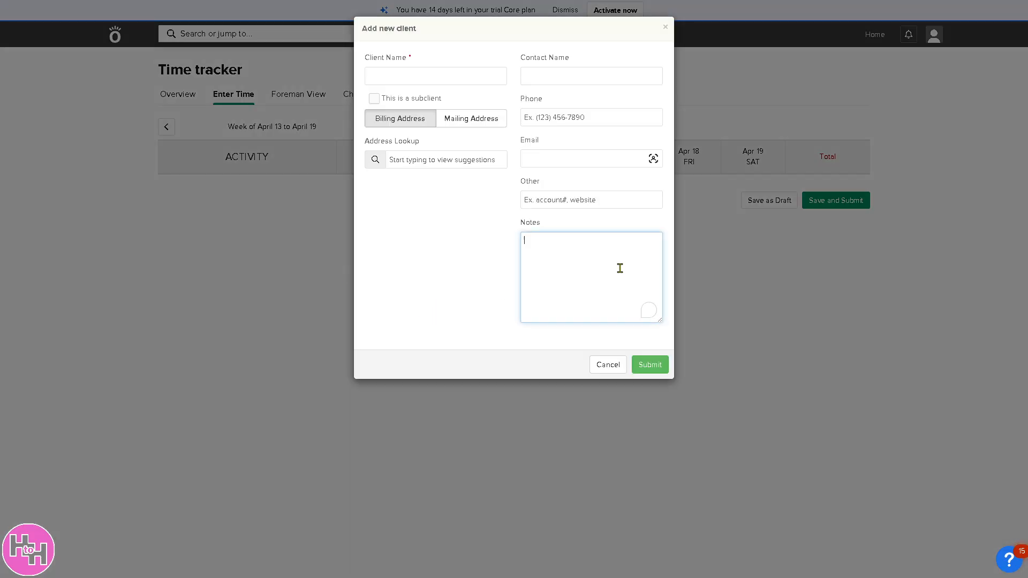
pyautogui.write('How to use KNOWIFY')
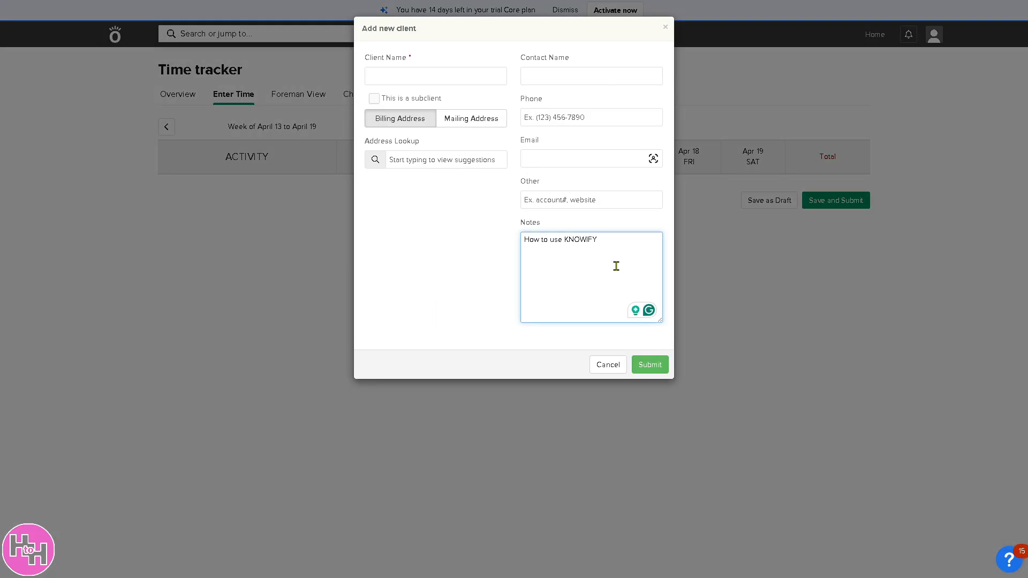
pyautogui.click(422, 74)
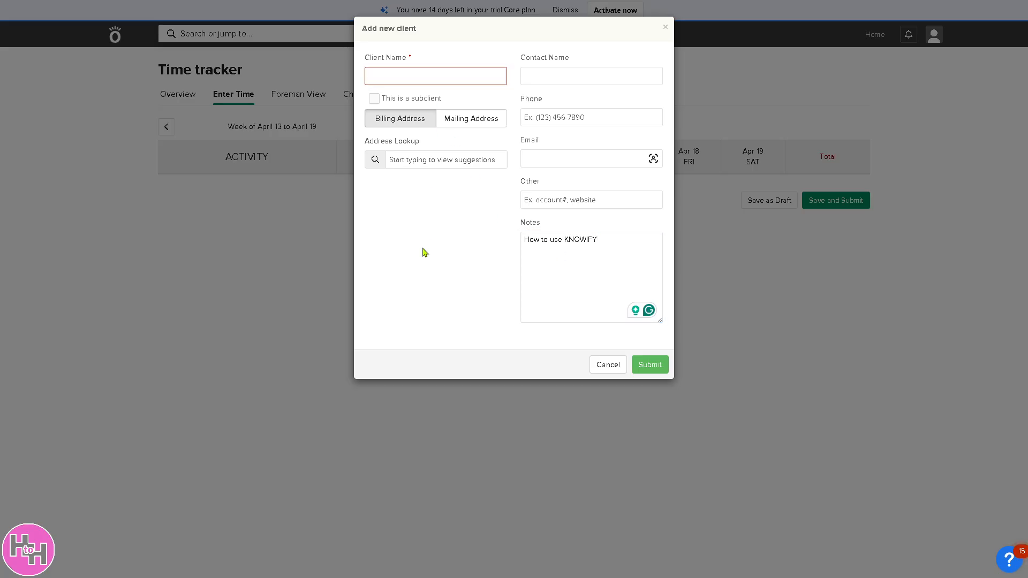
pyautogui.click(611, 364)
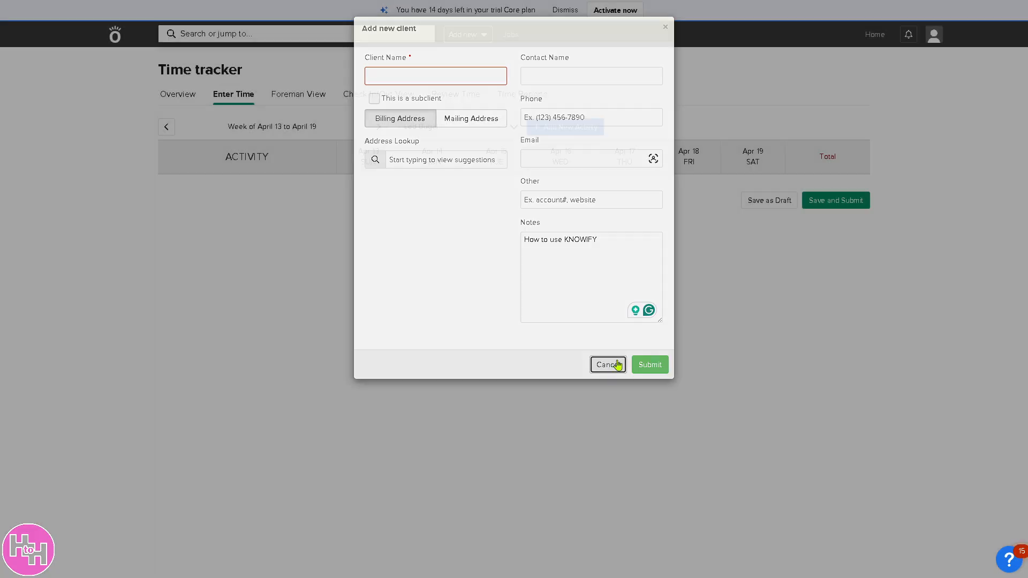
# Step: Open the new vendor form to view its fields, and cancel it
pyautogui.click(471, 34)
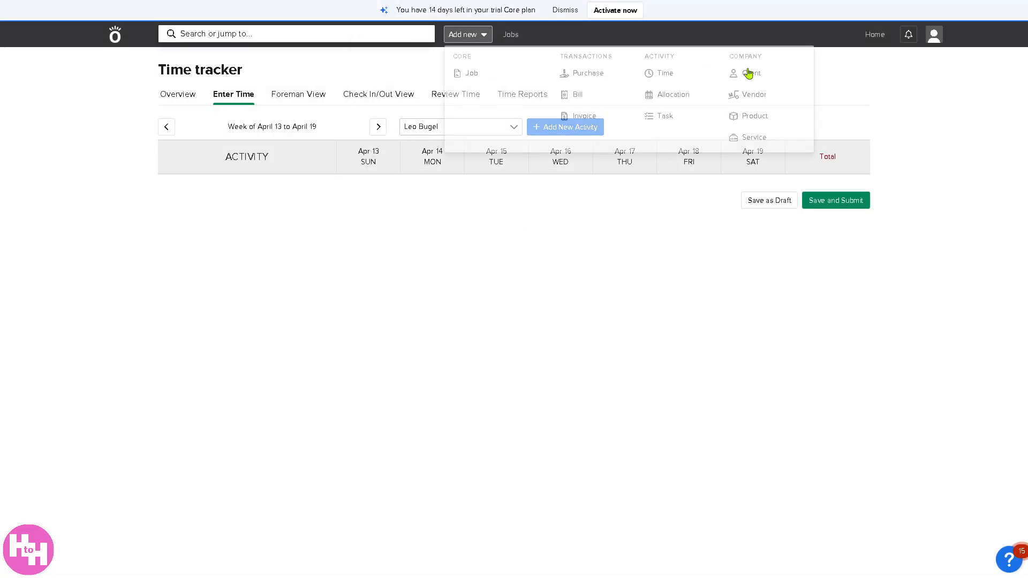
pyautogui.click(749, 102)
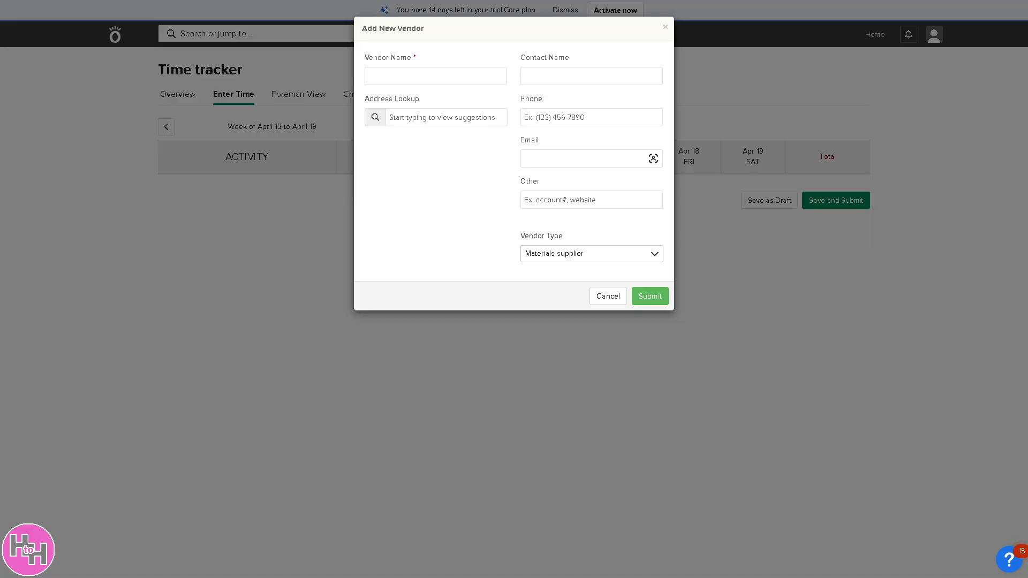
pyautogui.click(608, 296)
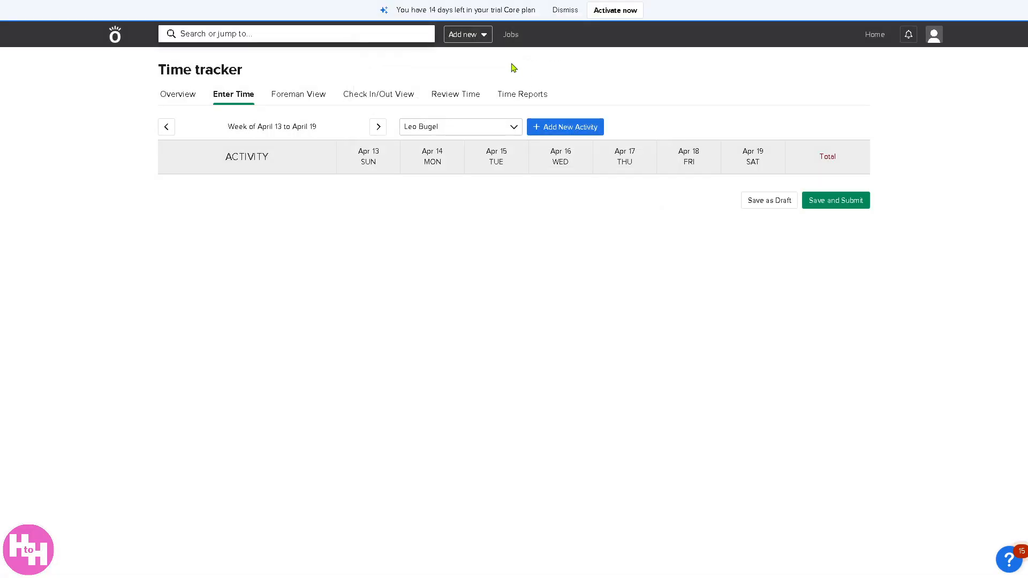
# Step: Start a new product with "How to use KNOWIFY" as its name, description and extended description
pyautogui.click(485, 42)
pyautogui.click(737, 116)
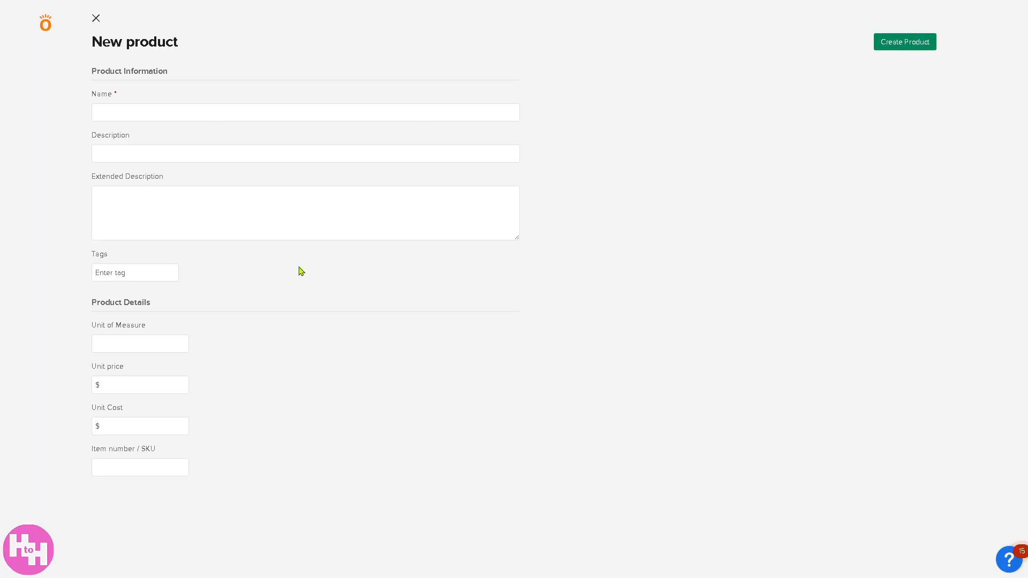
pyautogui.click(252, 204)
pyautogui.write('How to use KNOWIFY')
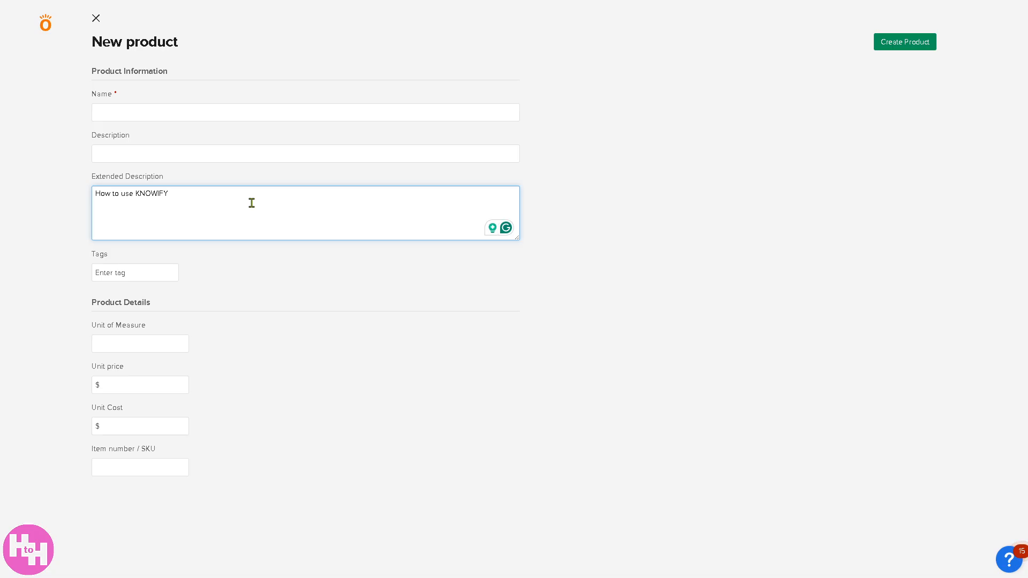
pyautogui.click(213, 110)
pyautogui.write('How to use KNOWIFY')
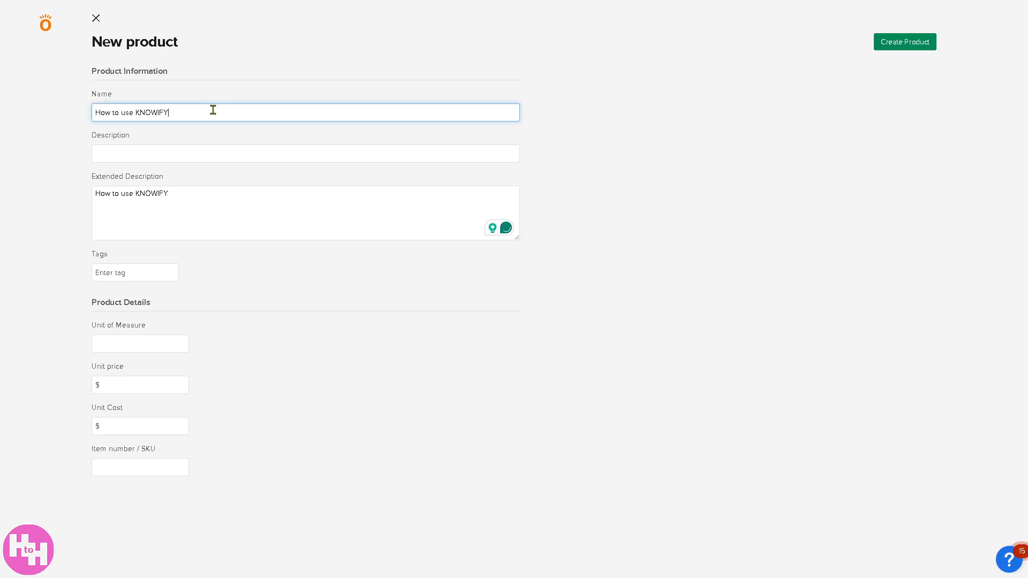
pyautogui.click(219, 155)
pyautogui.write('How to use KNOWIFY')
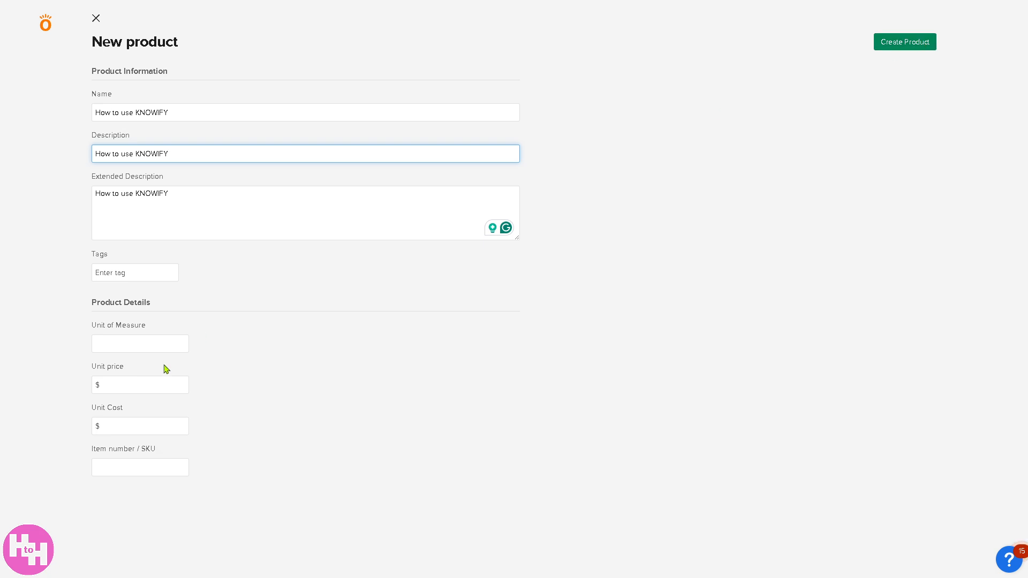
# Step: Set the product's unit of measure, unit price, unit cost and item number to 69, and create the product
pyautogui.click(147, 343)
pyautogui.write('69')
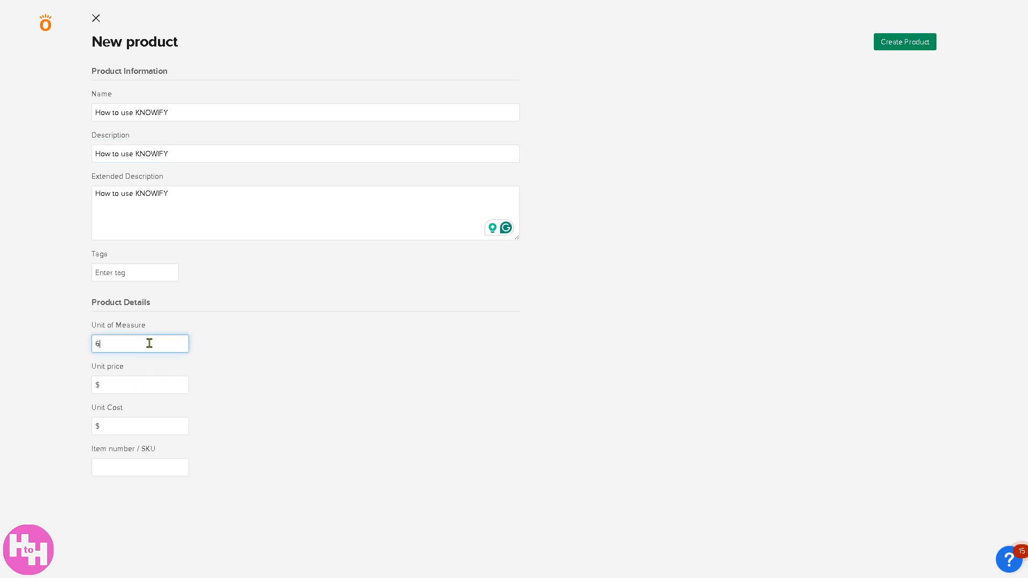
pyautogui.click(130, 384)
pyautogui.write('69')
pyautogui.click(124, 422)
pyautogui.write('69')
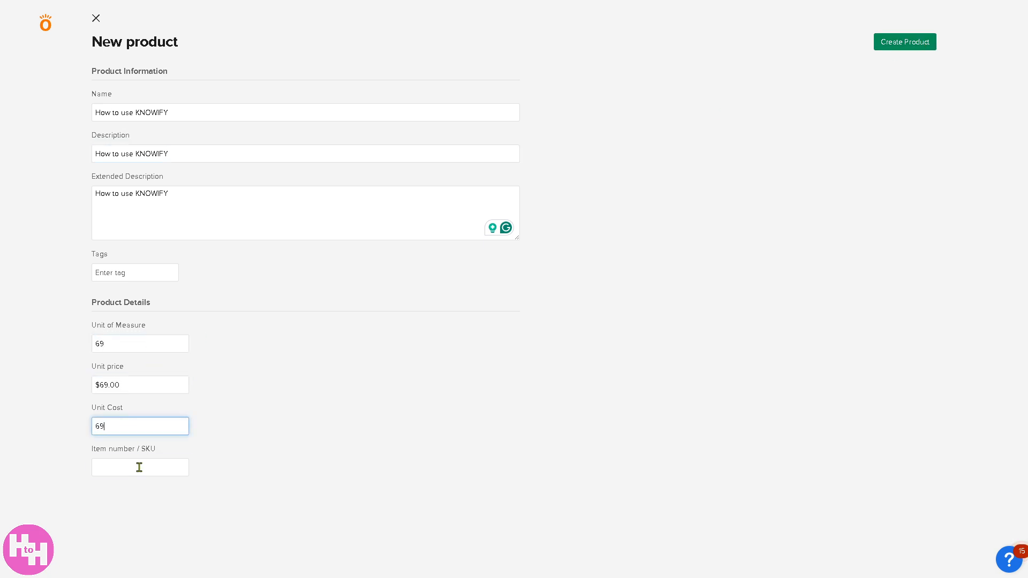
pyautogui.click(140, 466)
pyautogui.write('69')
pyautogui.click(903, 42)
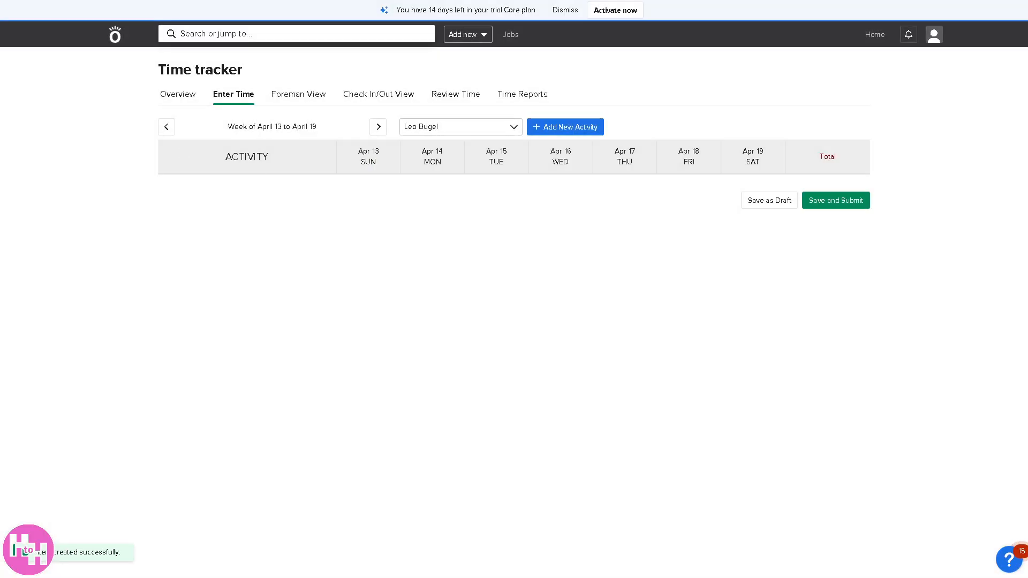
# Step: Draft a new service with "How to use KNOWIFY" as its name, description and default scope of work
pyautogui.click(485, 35)
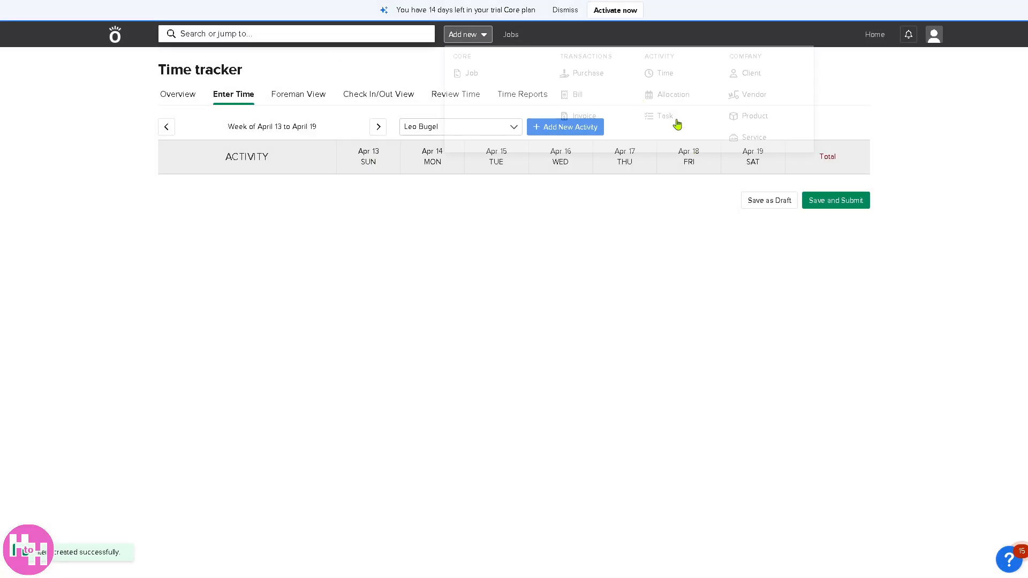
pyautogui.click(751, 140)
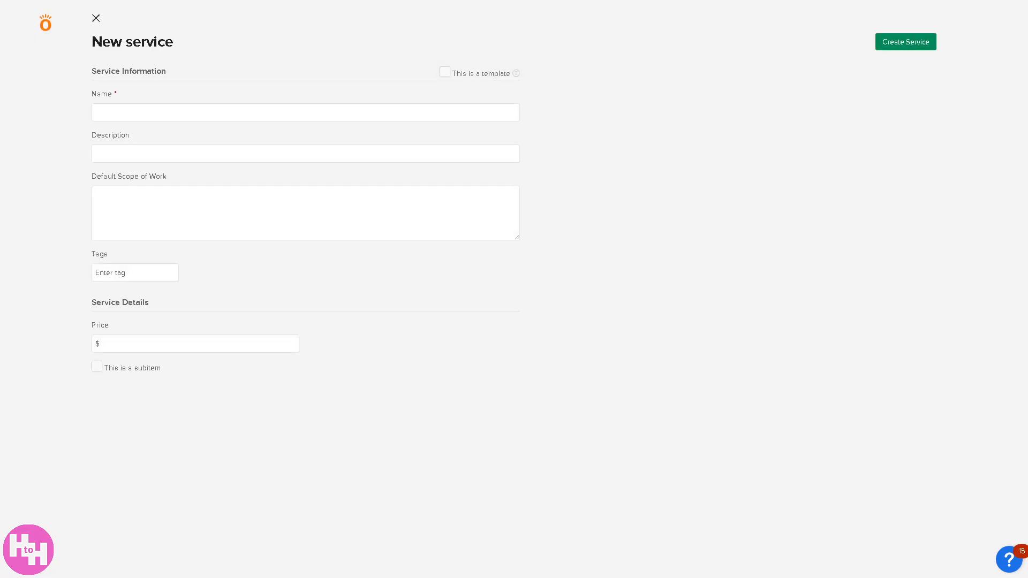
pyautogui.click(175, 213)
pyautogui.write('How to use KNOWIFY')
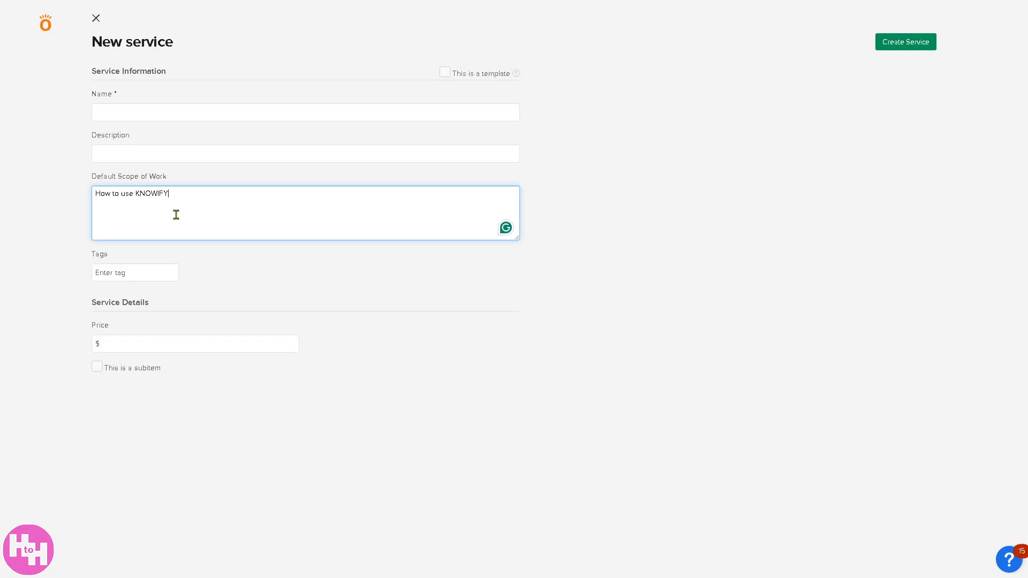
pyautogui.click(181, 111)
pyautogui.write('How to use KNOWIFY')
pyautogui.click(175, 155)
pyautogui.write('How to use KNOWIFY')
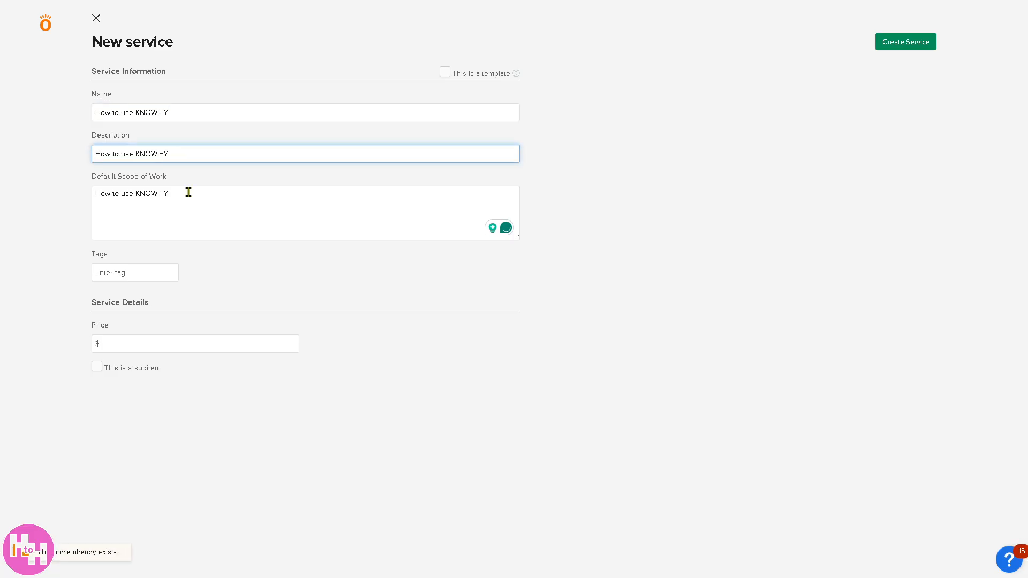
# Step: Set the service's price to $69, try to create the service, and leave the form without saving
pyautogui.click(138, 272)
pyautogui.click(140, 343)
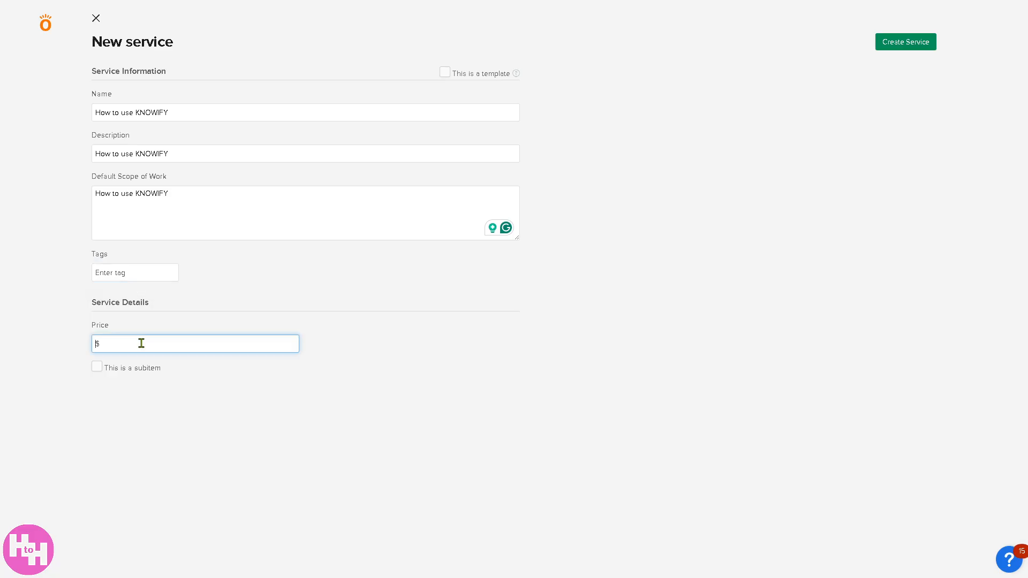
pyautogui.write('69')
pyautogui.click(922, 45)
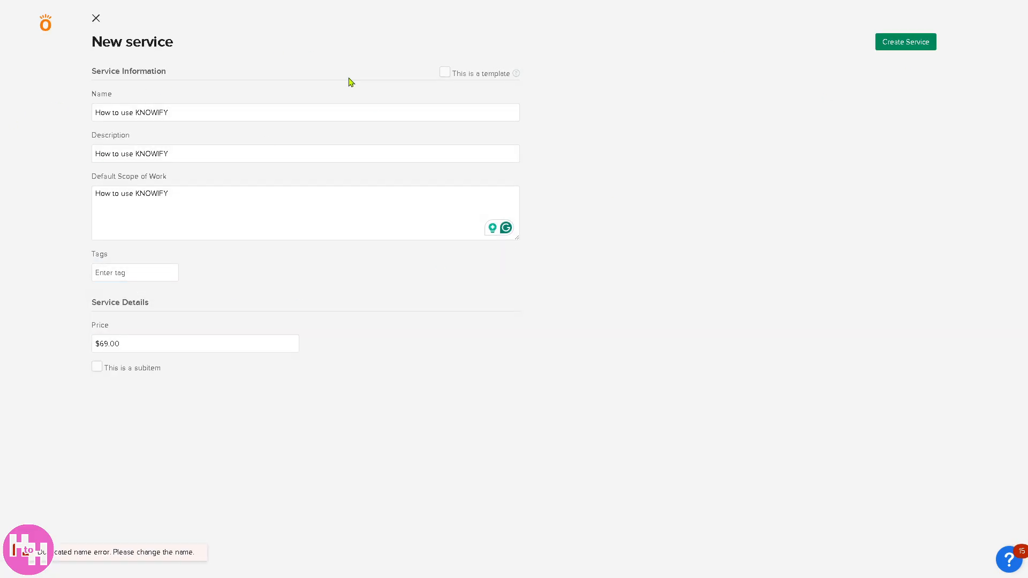
pyautogui.click(96, 19)
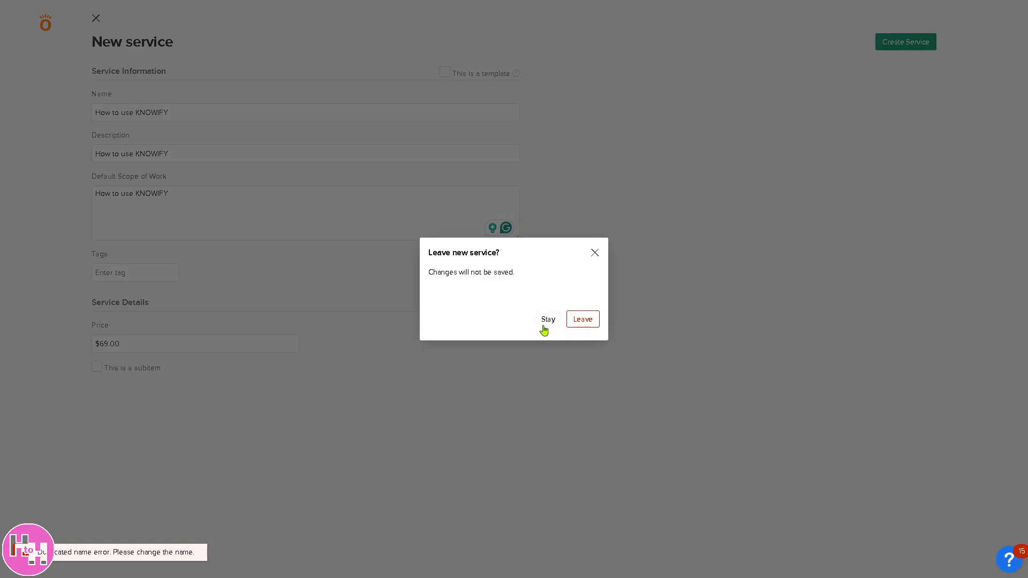
pyautogui.click(584, 319)
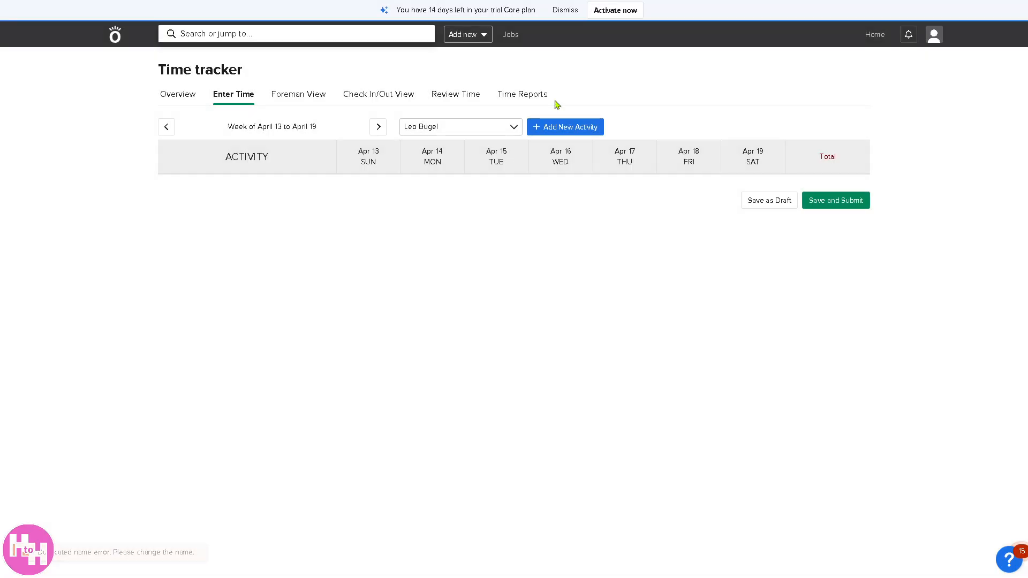
# Step: View the jobs list, the Coordination Hub and the available job reports, dismissing the feedback request
pyautogui.click(511, 37)
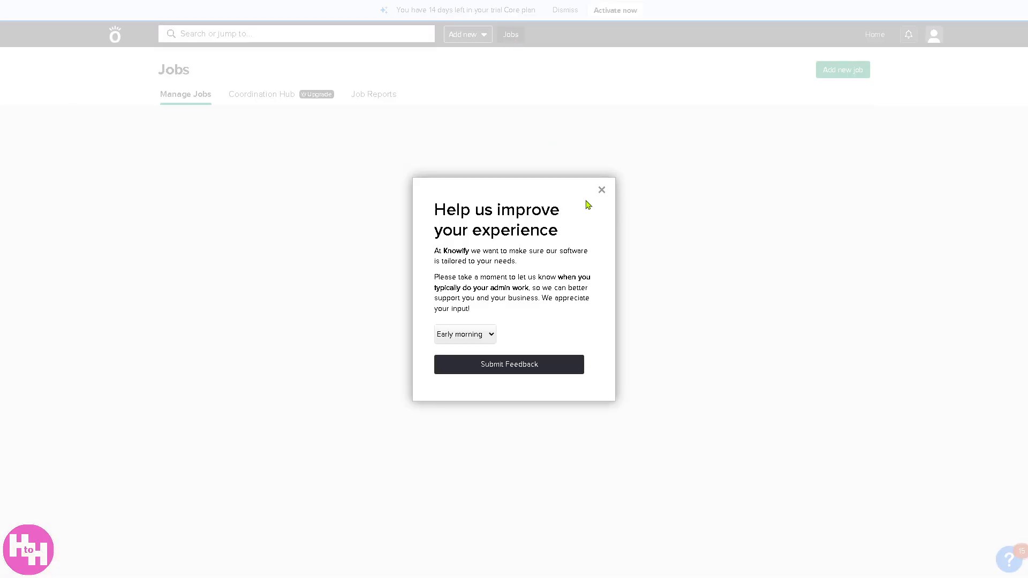
pyautogui.click(602, 190)
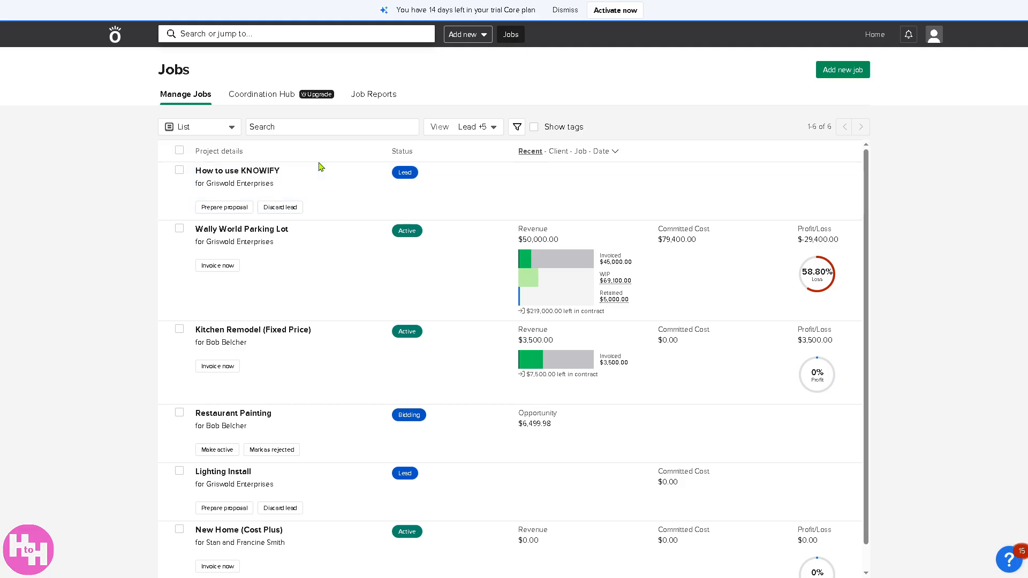
pyautogui.click(265, 102)
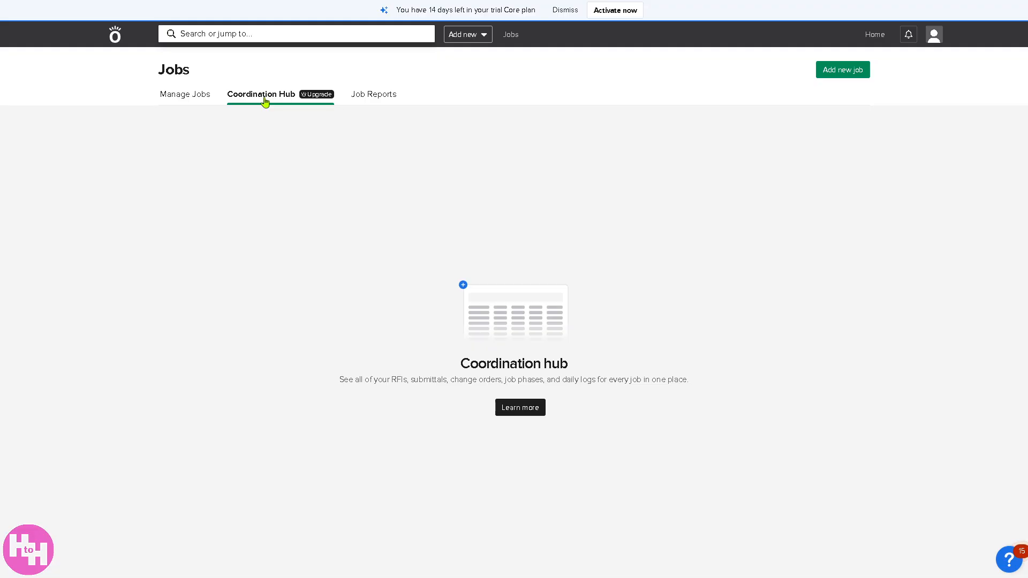
pyautogui.click(375, 99)
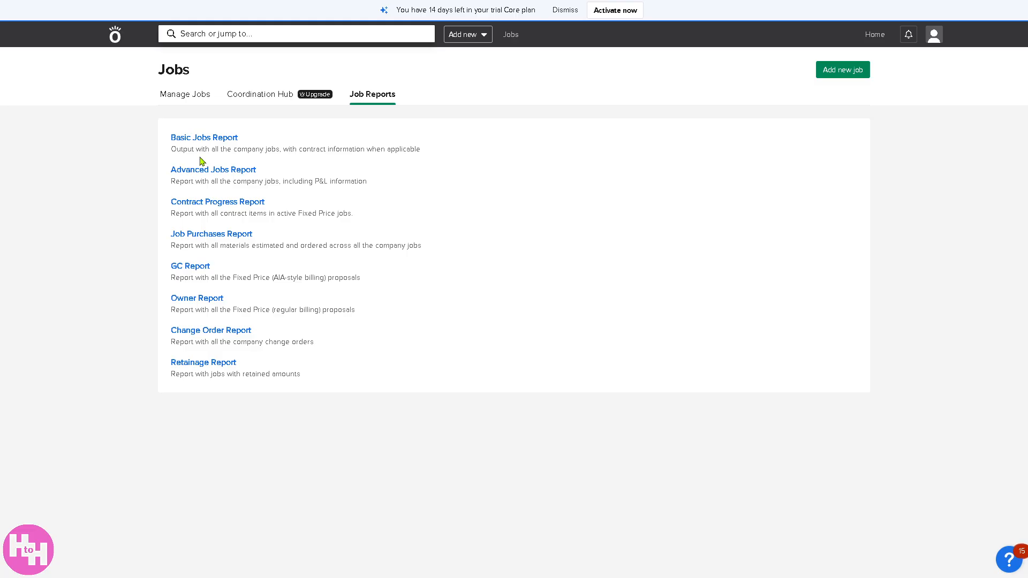
# Step: Go to the home page, open the QuickBooks connection settings to view them, and leave without connecting
pyautogui.click(114, 34)
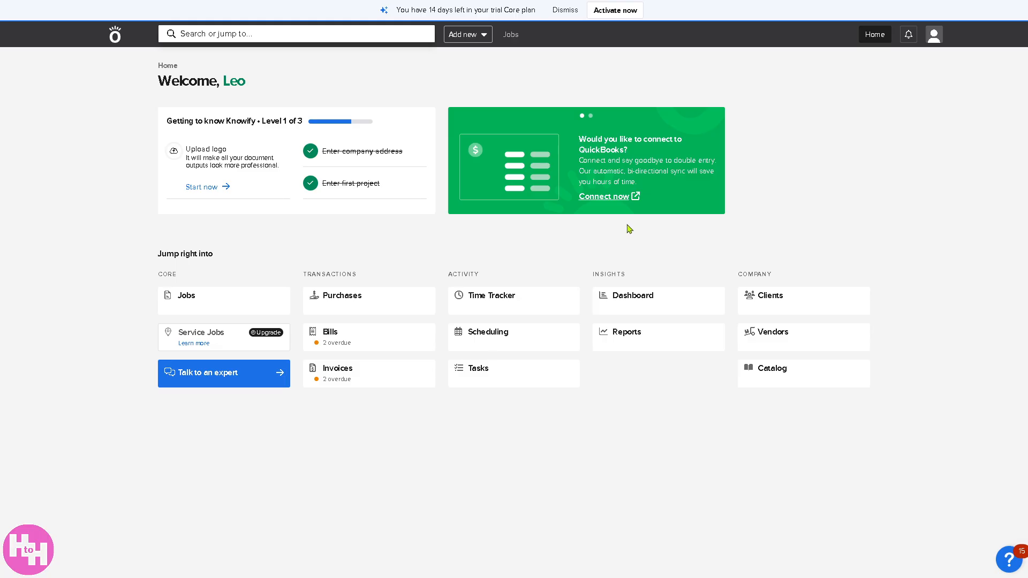
pyautogui.click(620, 199)
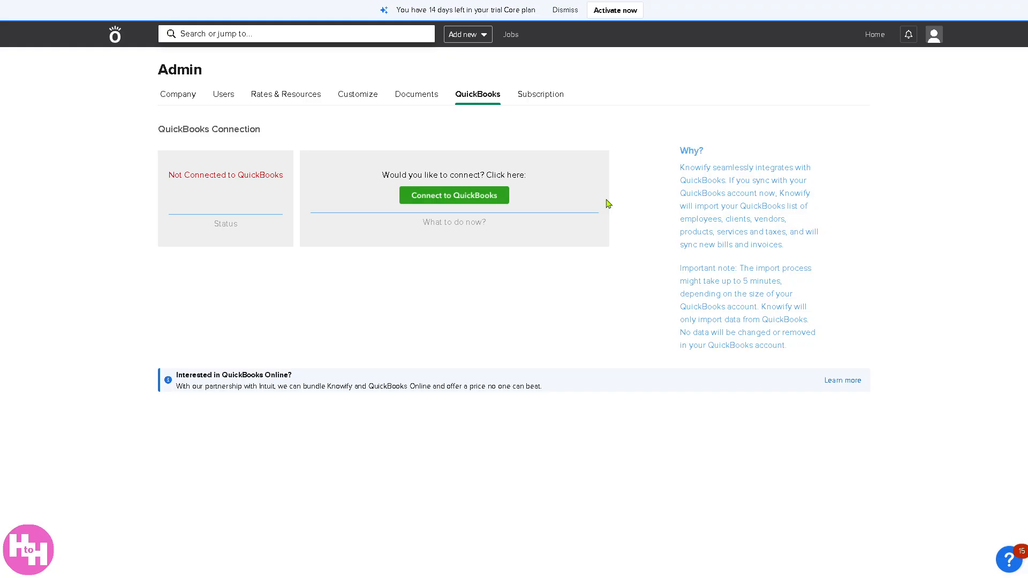
pyautogui.click(116, 39)
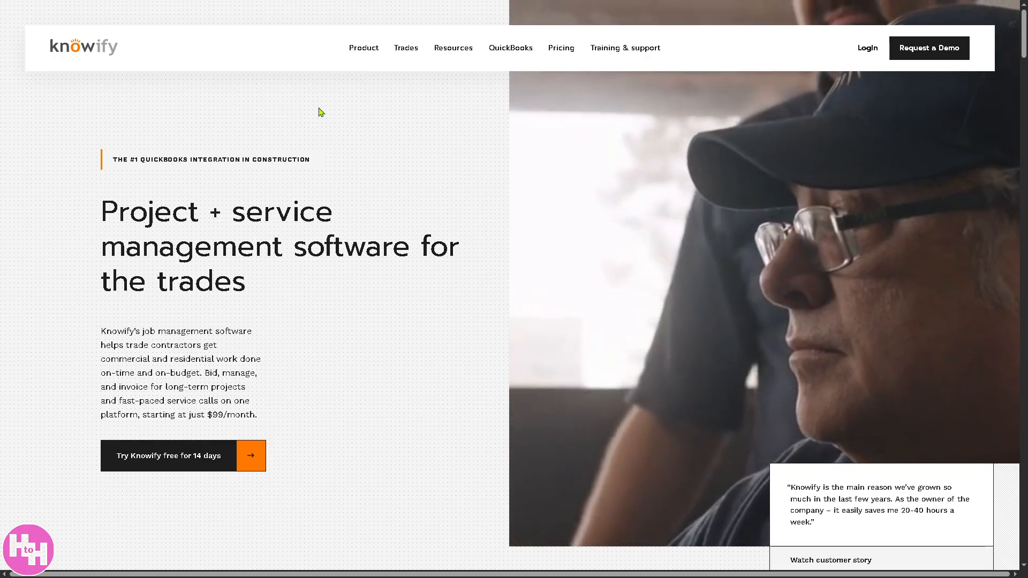
# Step: Review the subscription plans on the Knowify website's pricing page, and return to the website's homepage
pyautogui.click(561, 48)
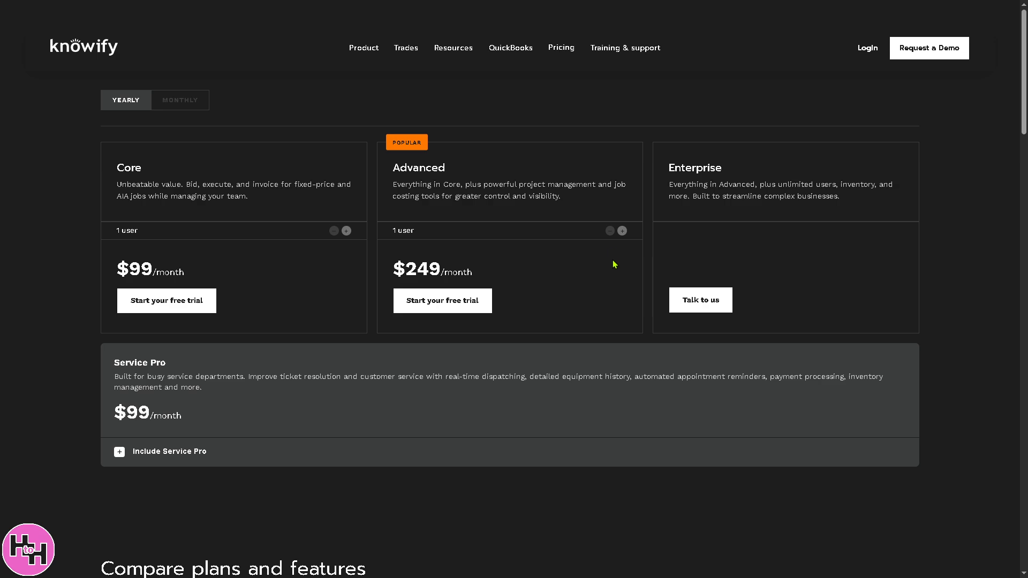
pyautogui.click(64, 48)
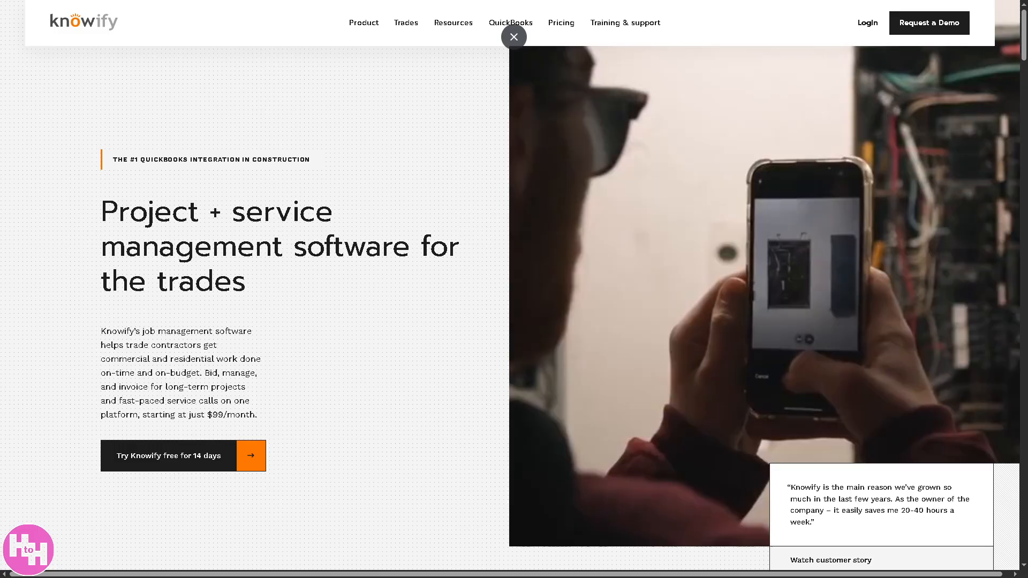